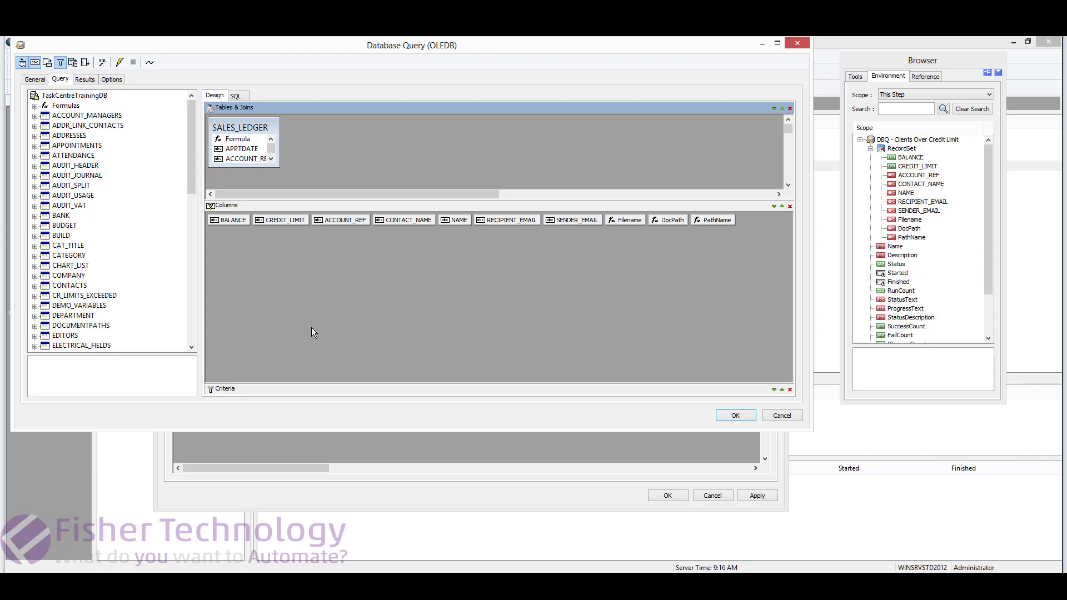
- Review the Filename formula in the database query, examining how it builds the file name from the account reference
{"action": "left_click", "coordinate": [344, 219]}
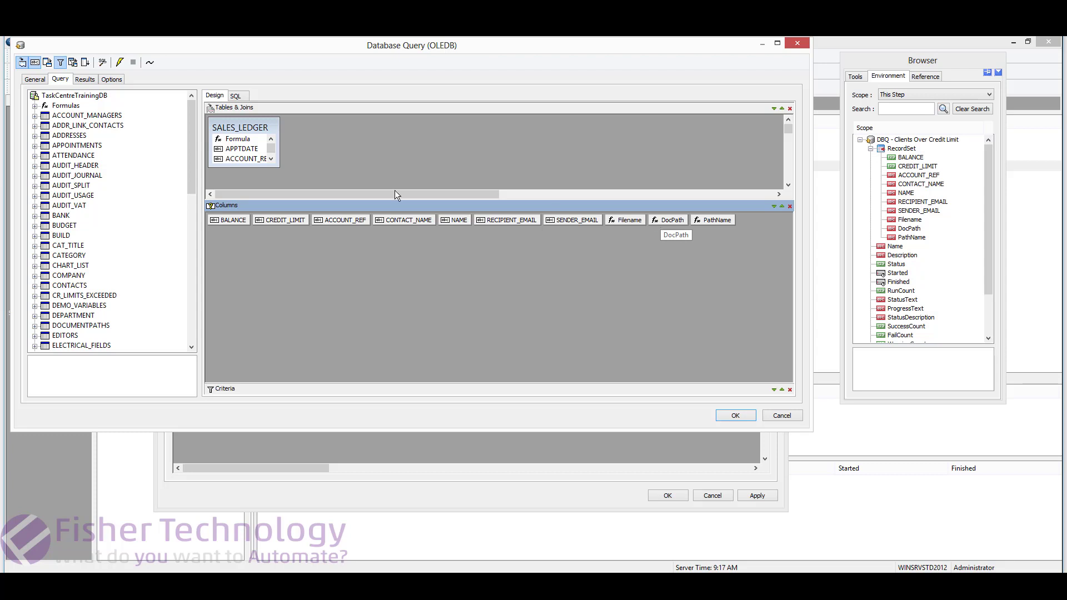
{"action": "left_click", "coordinate": [35, 106]}
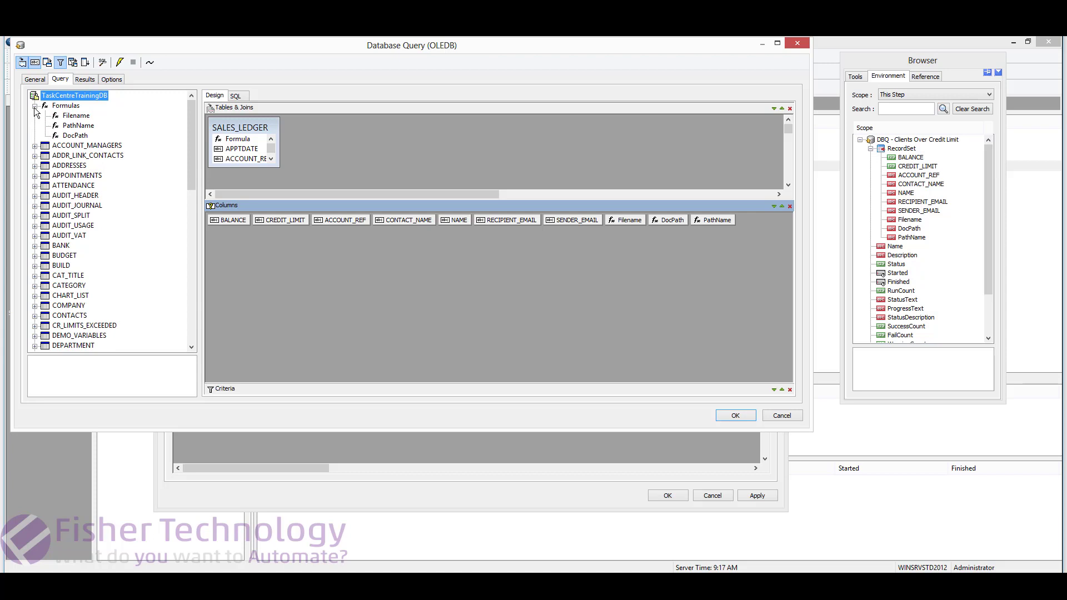
{"action": "left_click", "coordinate": [72, 117]}
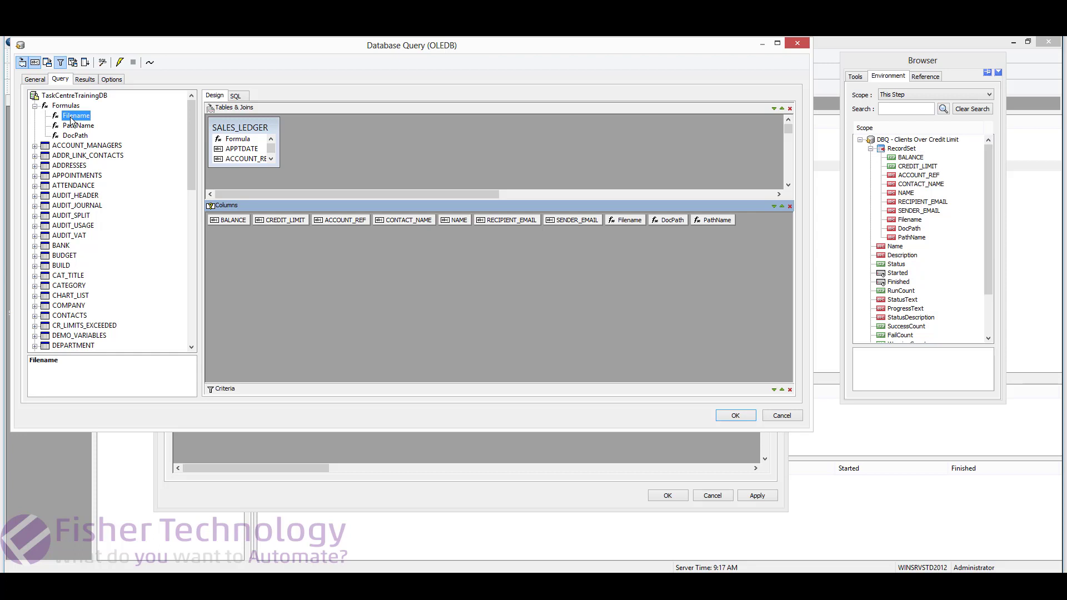
{"action": "right_click", "coordinate": [72, 118]}
{"action": "left_click", "coordinate": [89, 125]}
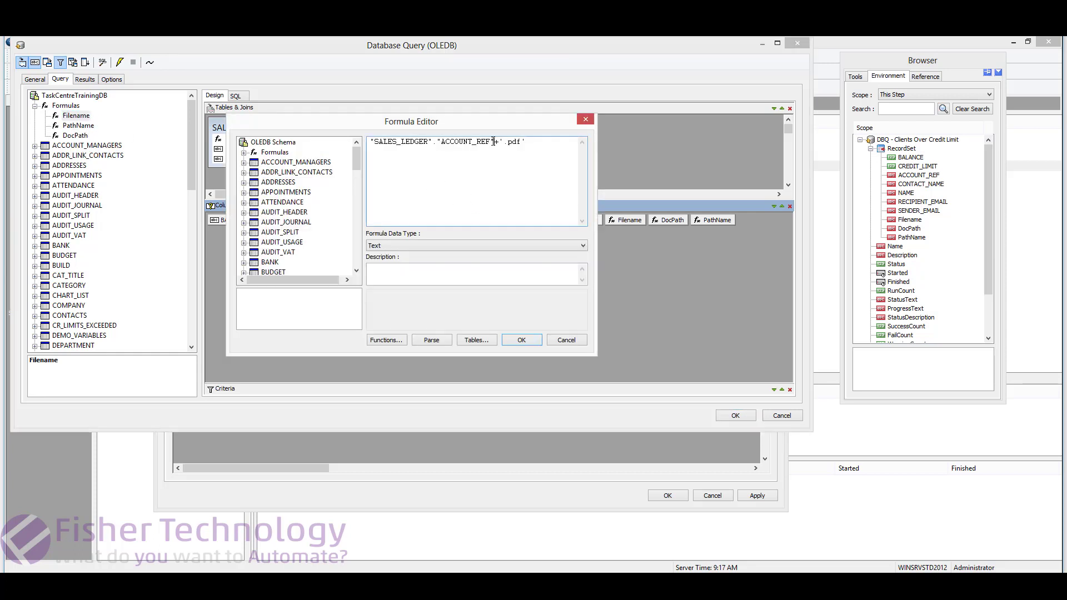
{"action": "left_click_drag", "start_coordinate": [491, 143], "coordinate": [441, 141]}
{"action": "left_click", "coordinate": [521, 340]}
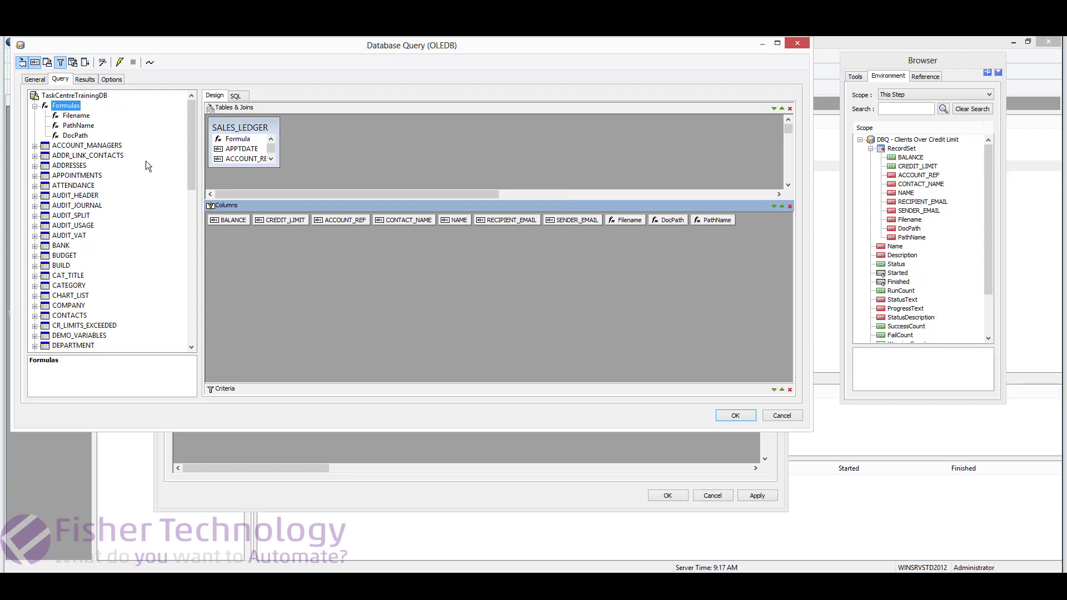
- Review the PathName formula's definition to examine the folder path it supplies
{"action": "right_click", "coordinate": [83, 129]}
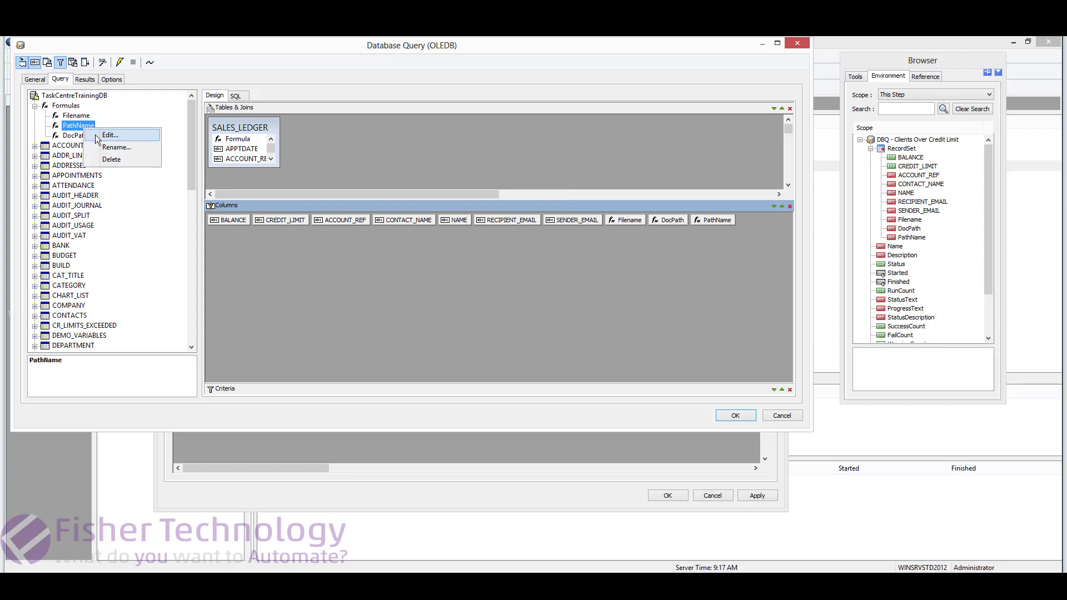
{"action": "left_click", "coordinate": [105, 136]}
{"action": "left_click_drag", "start_coordinate": [534, 143], "coordinate": [370, 142]}
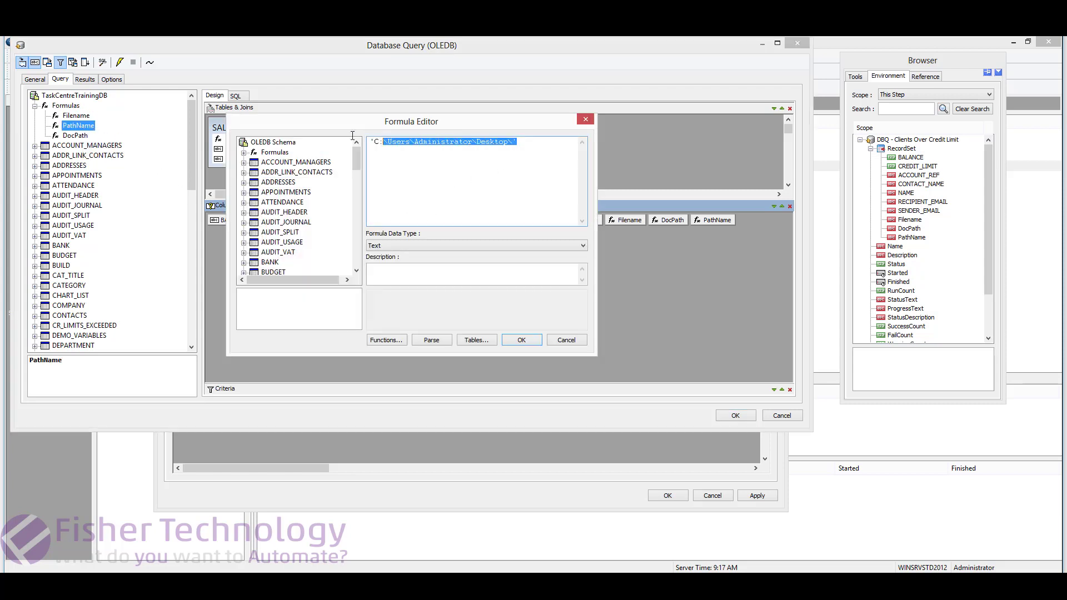
{"action": "left_click", "coordinate": [521, 340]}
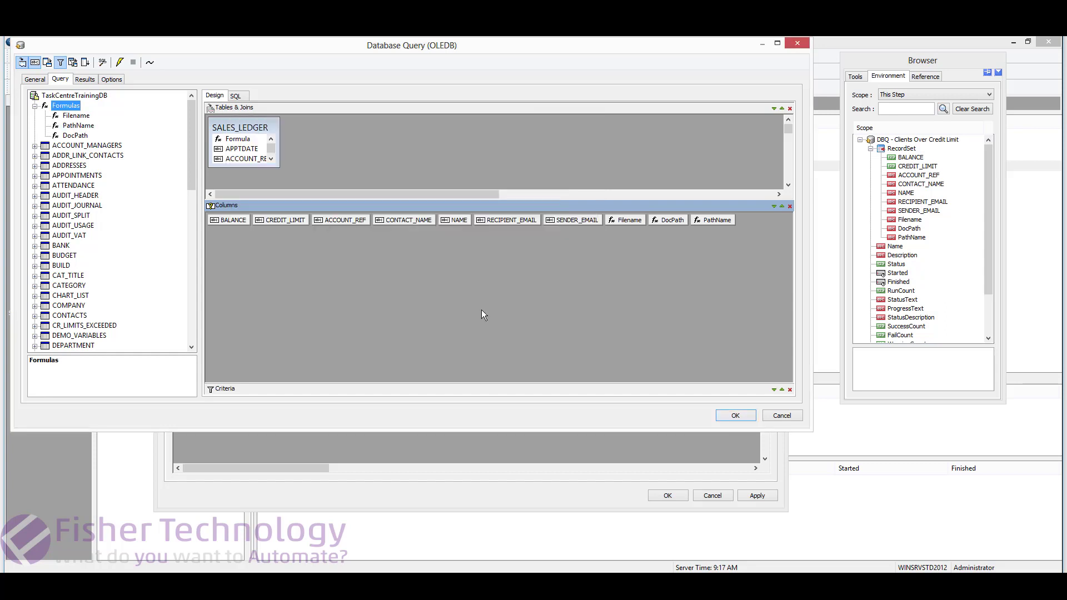
- Review both parts of the DocPath formula, the folder path and the file name, and close the database query
{"action": "left_click", "coordinate": [75, 137]}
{"action": "right_click", "coordinate": [75, 139]}
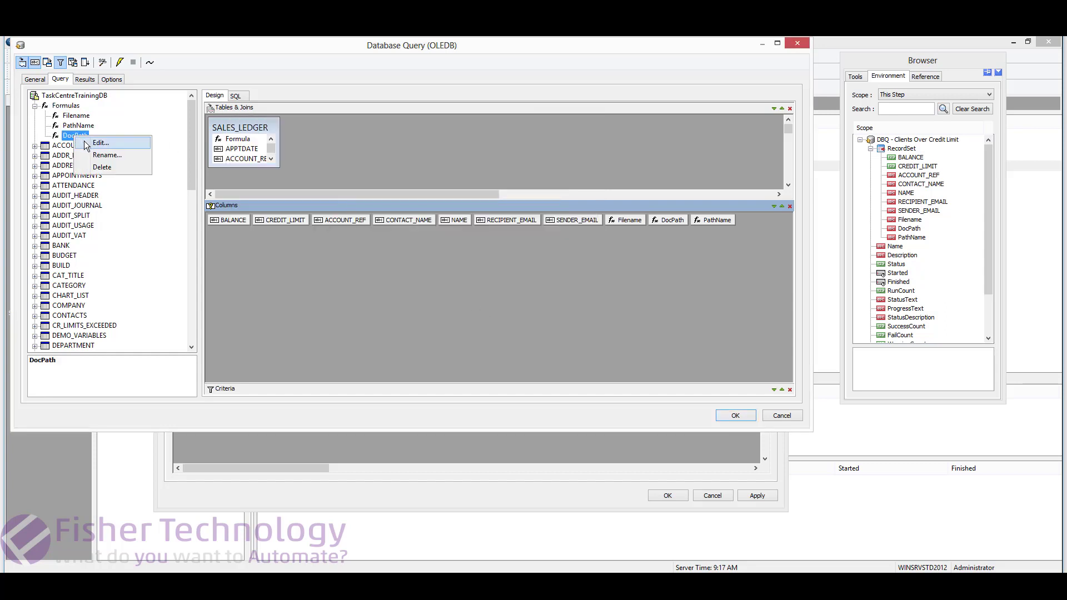
{"action": "left_click", "coordinate": [101, 144]}
{"action": "left_click_drag", "start_coordinate": [509, 143], "coordinate": [370, 142]}
{"action": "left_click_drag", "start_coordinate": [539, 149], "coordinate": [383, 149]}
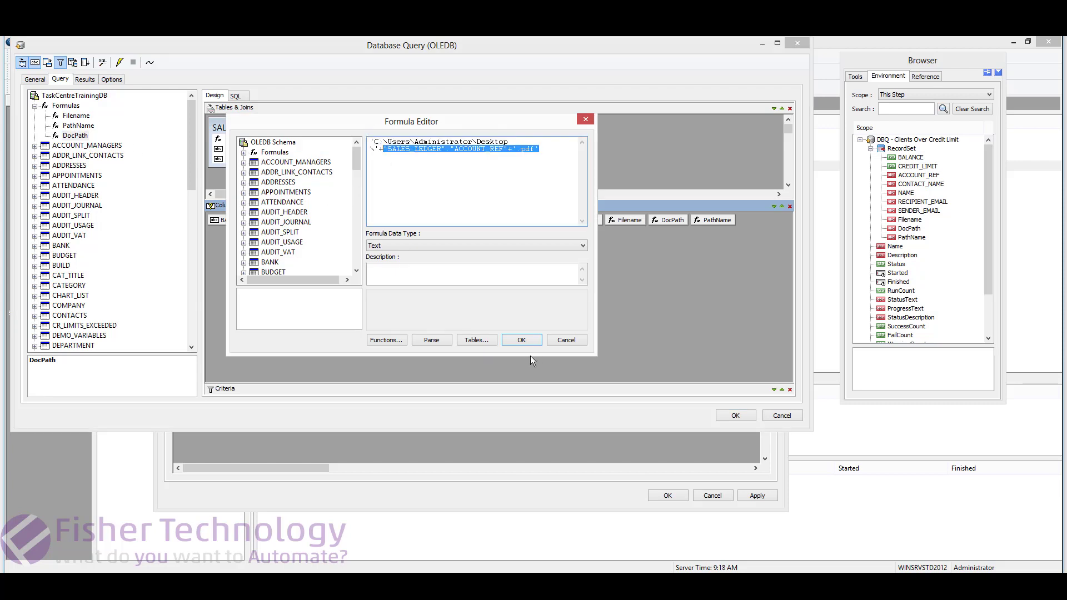
{"action": "left_click", "coordinate": [523, 341]}
{"action": "left_click", "coordinate": [735, 416]}
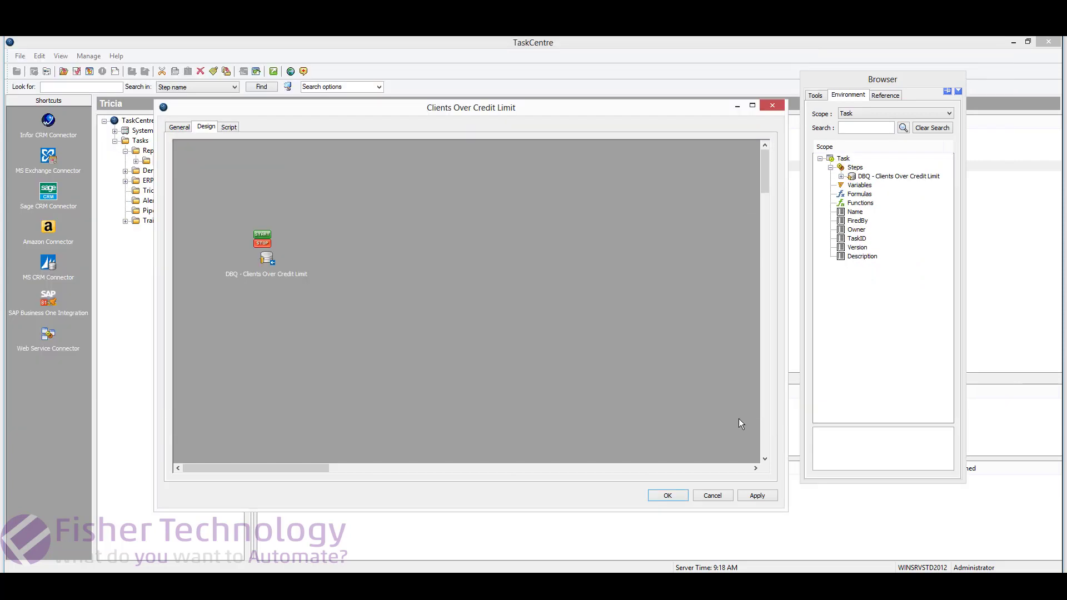
- Add a Schedule event to the task design above the database query and name it "Customers over credit limit"
{"action": "left_click", "coordinate": [816, 96]}
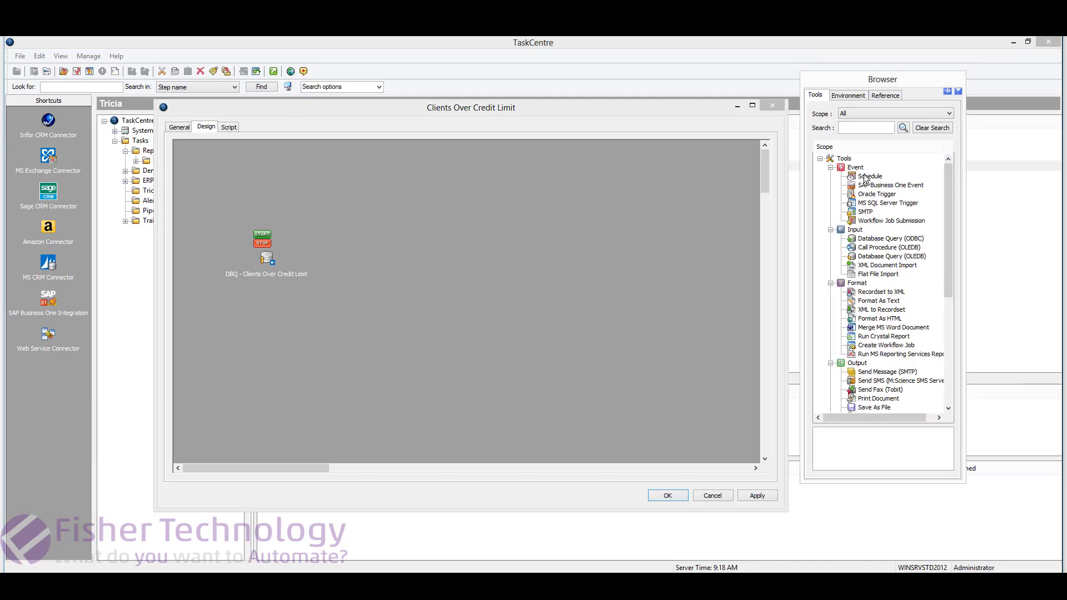
{"action": "left_click_drag", "start_coordinate": [865, 179], "coordinate": [614, 204]}
{"action": "left_click_drag", "start_coordinate": [248, 176], "coordinate": [284, 210]}
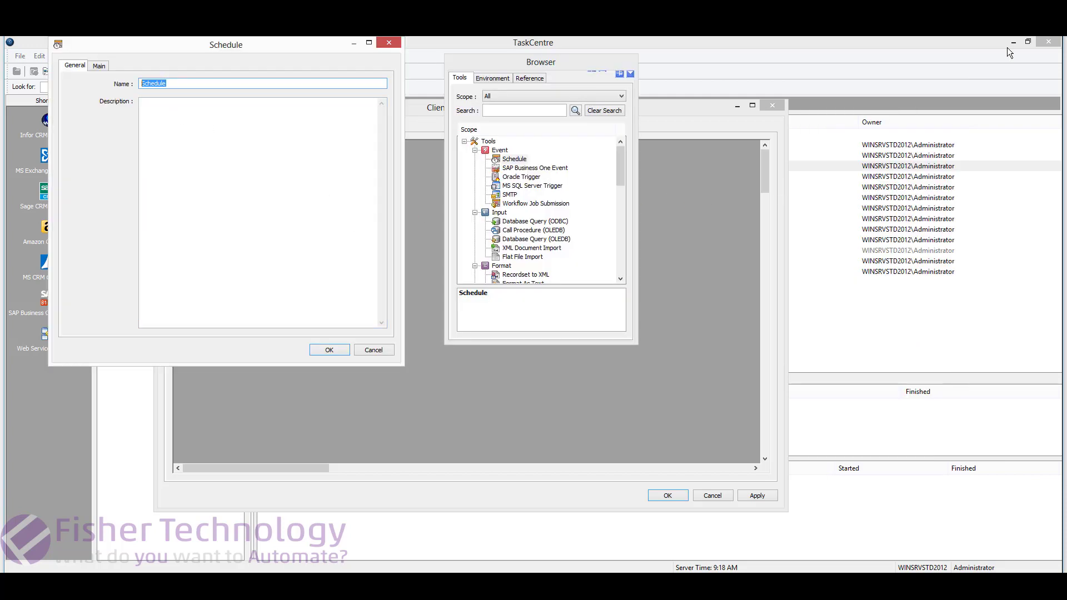
{"action": "type", "text": "Customers over credit limit"}
- Set the schedule to run every week on Friday only, with Monday deselected, and save it
{"action": "left_click", "coordinate": [100, 67]}
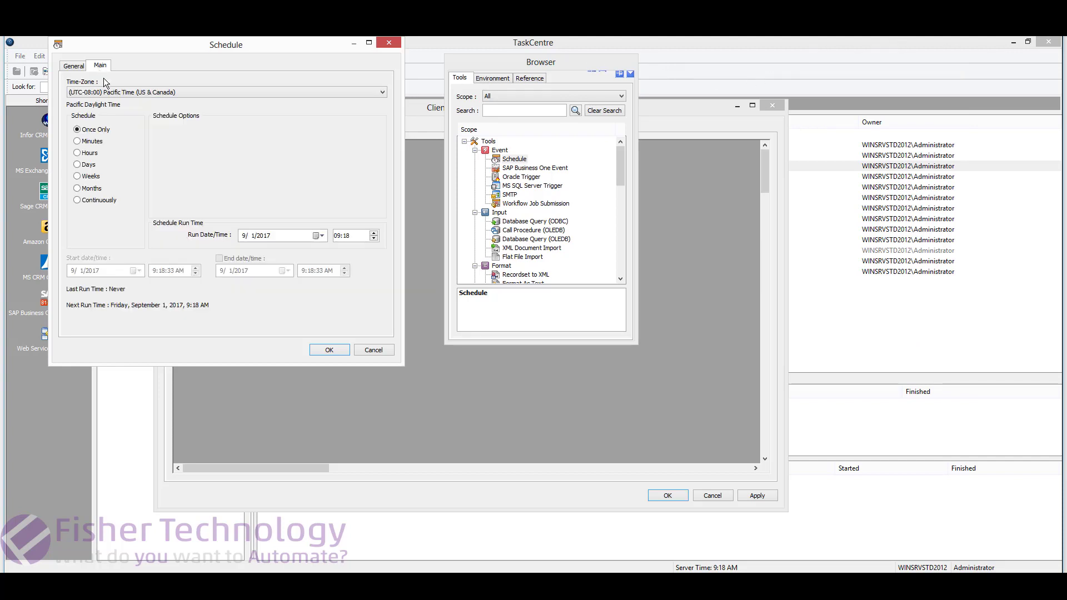
{"action": "left_click", "coordinate": [78, 177]}
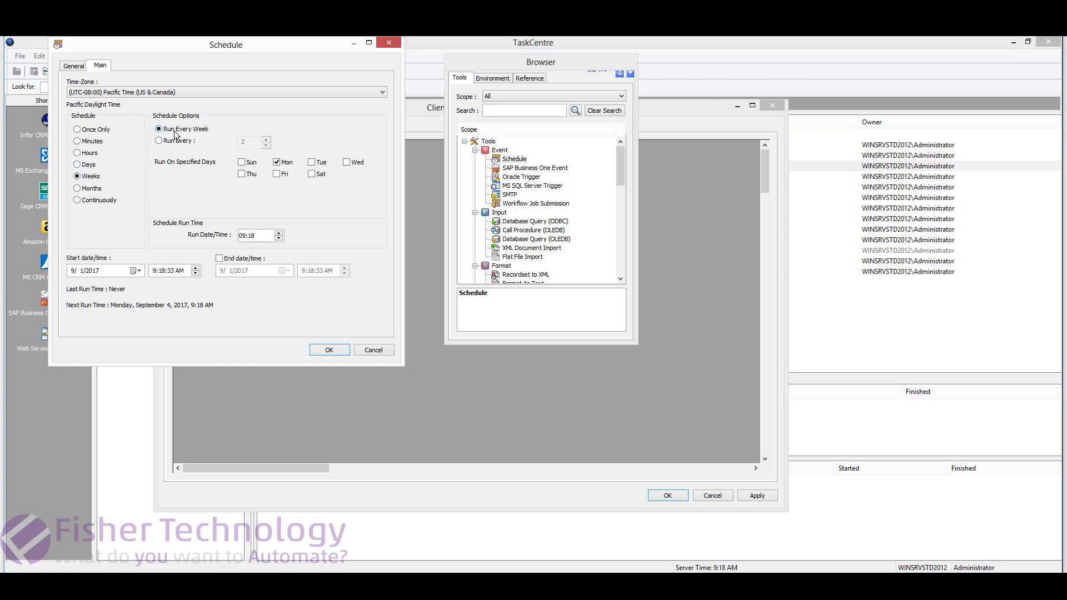
{"action": "left_click", "coordinate": [276, 175]}
{"action": "left_click", "coordinate": [276, 162]}
{"action": "left_click", "coordinate": [244, 237]}
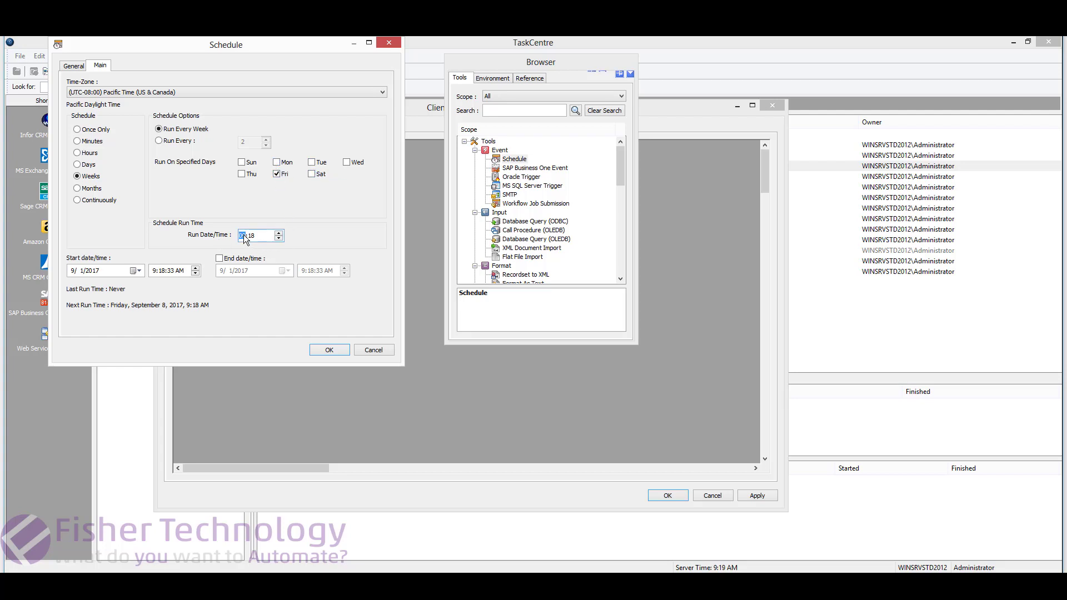
{"action": "left_click", "coordinate": [329, 350]}
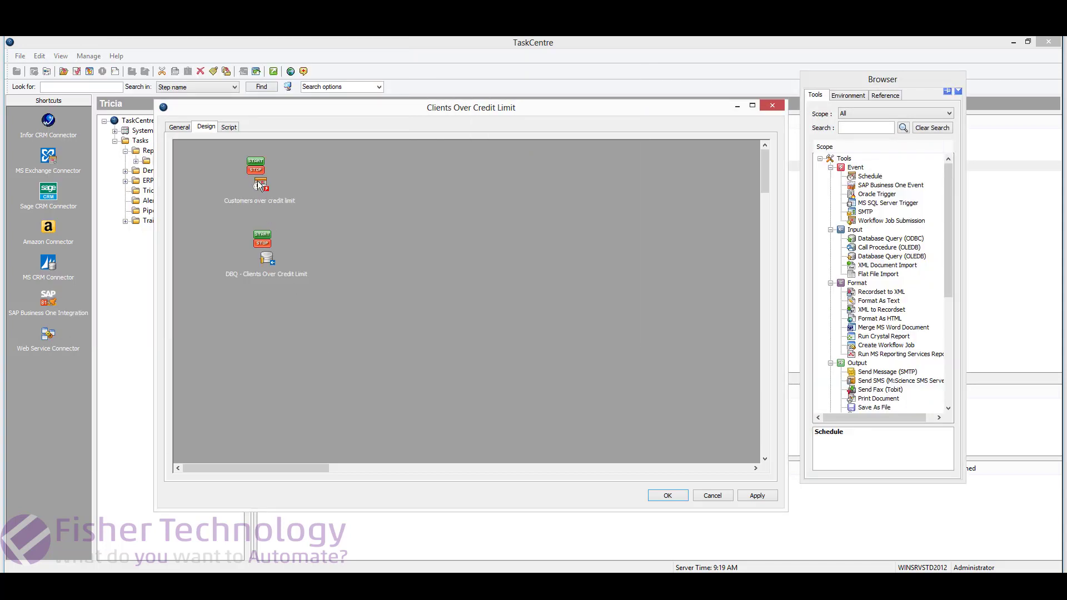
- Align the schedule and database query steps in one vertical column on the task design
{"action": "left_click_drag", "start_coordinate": [259, 185], "coordinate": [231, 181]}
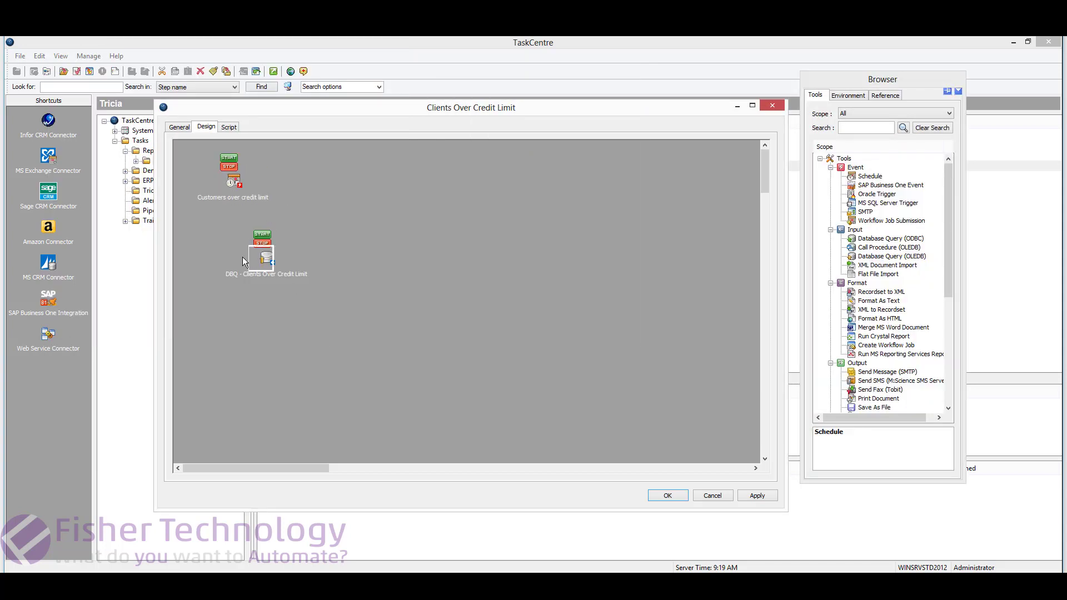
{"action": "left_click_drag", "start_coordinate": [268, 257], "coordinate": [234, 257]}
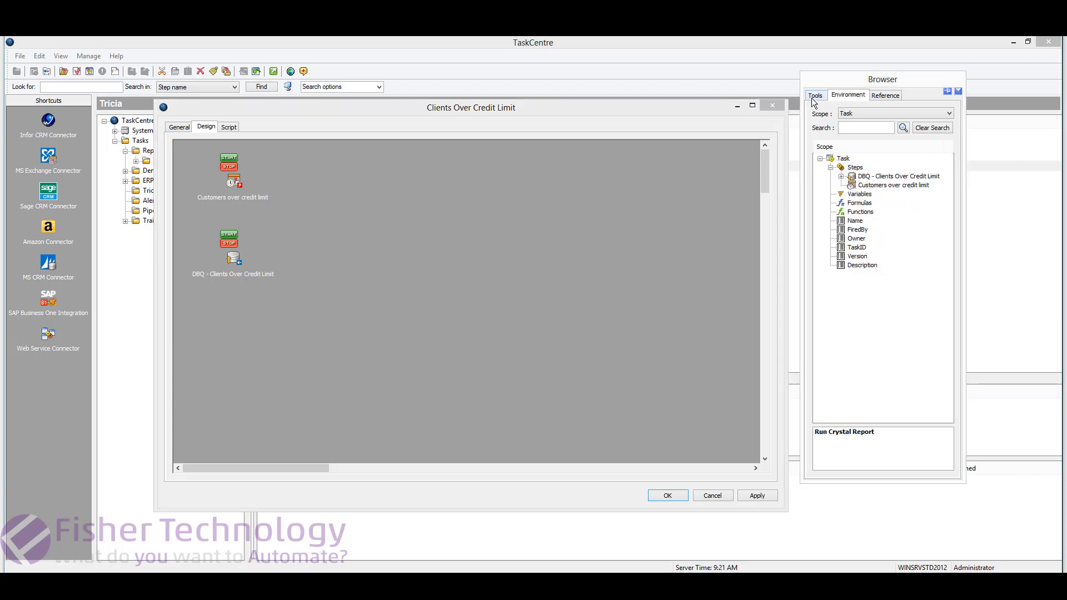
- Add a Run Crystal Report step below the query, name it "Clients over credit limit" and have it use the query's recordset
{"action": "left_click", "coordinate": [814, 97]}
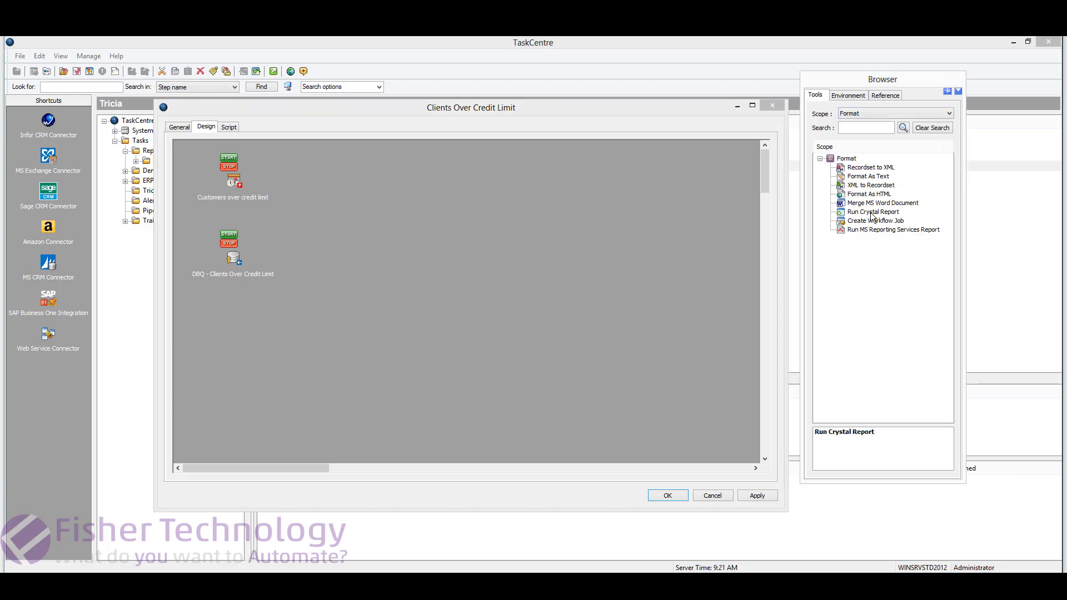
{"action": "left_click_drag", "start_coordinate": [875, 217], "coordinate": [268, 342]}
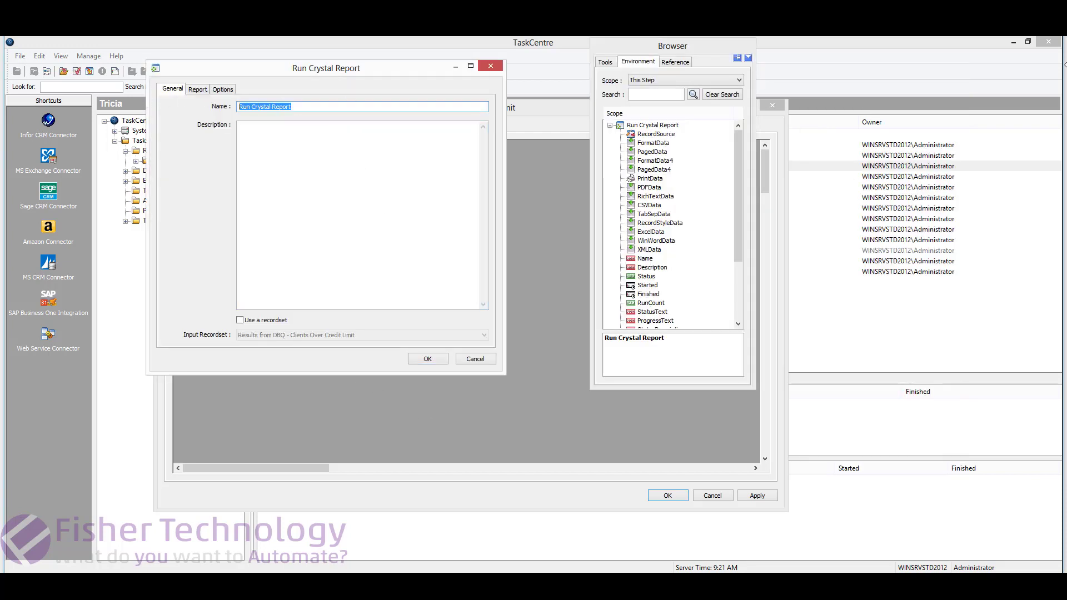
{"action": "type", "text": "Clients over credit limit"}
{"action": "left_click", "coordinate": [240, 320]}
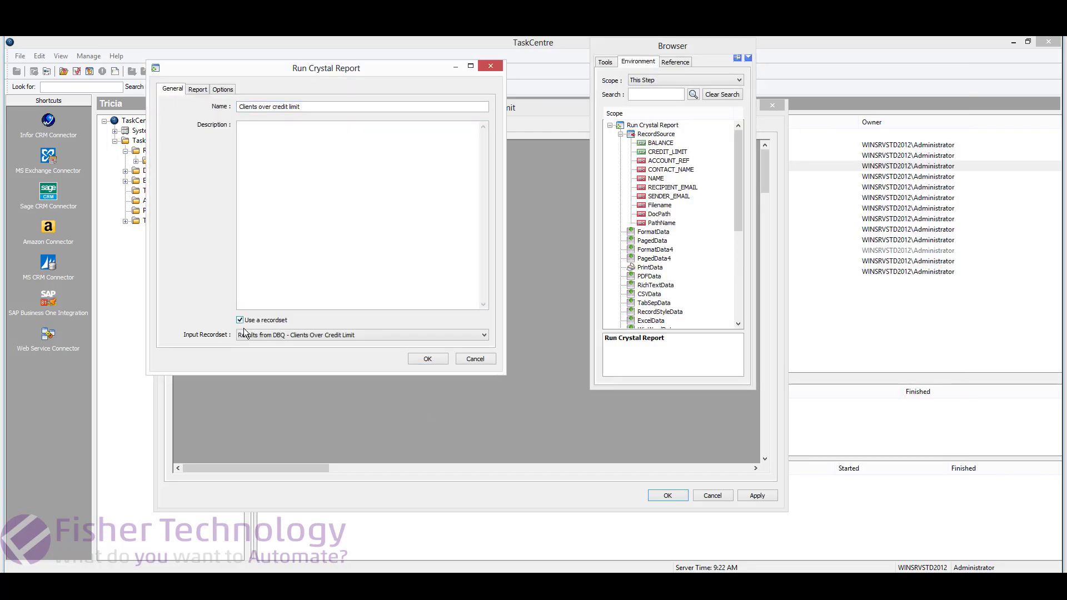
- Import the report file "Clients over credit limit.rpt" into the Run Crystal Report step
{"action": "left_click", "coordinate": [198, 90]}
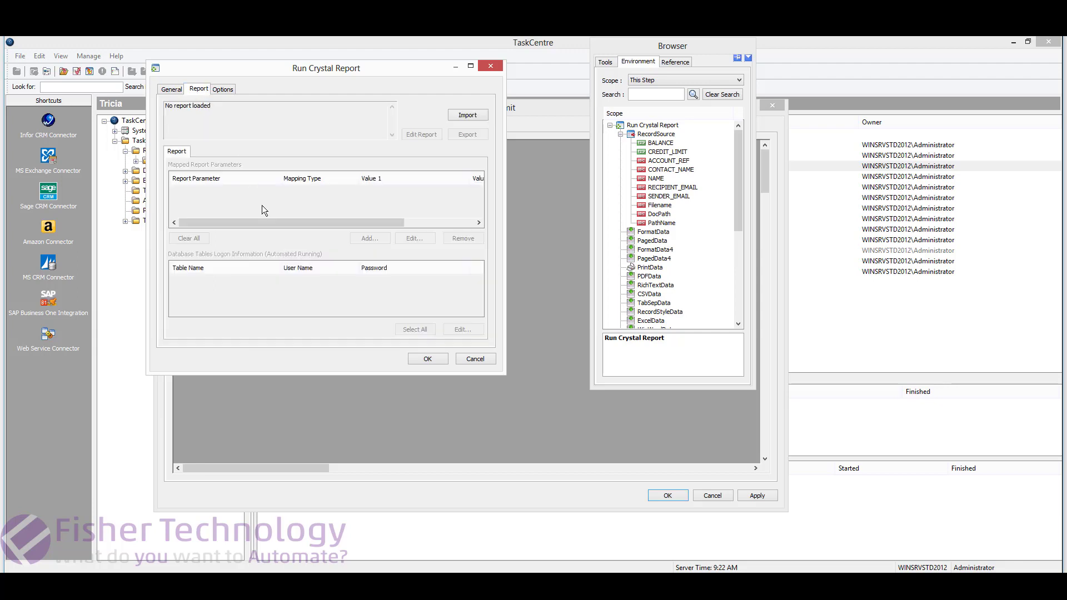
{"action": "left_click", "coordinate": [462, 114]}
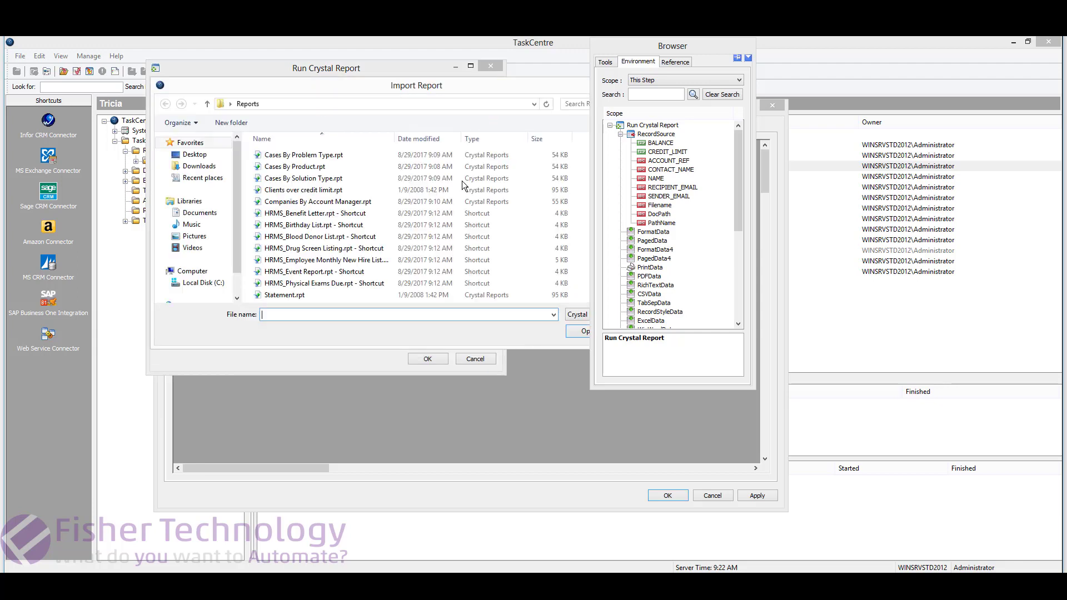
{"action": "double_click", "coordinate": [290, 191]}
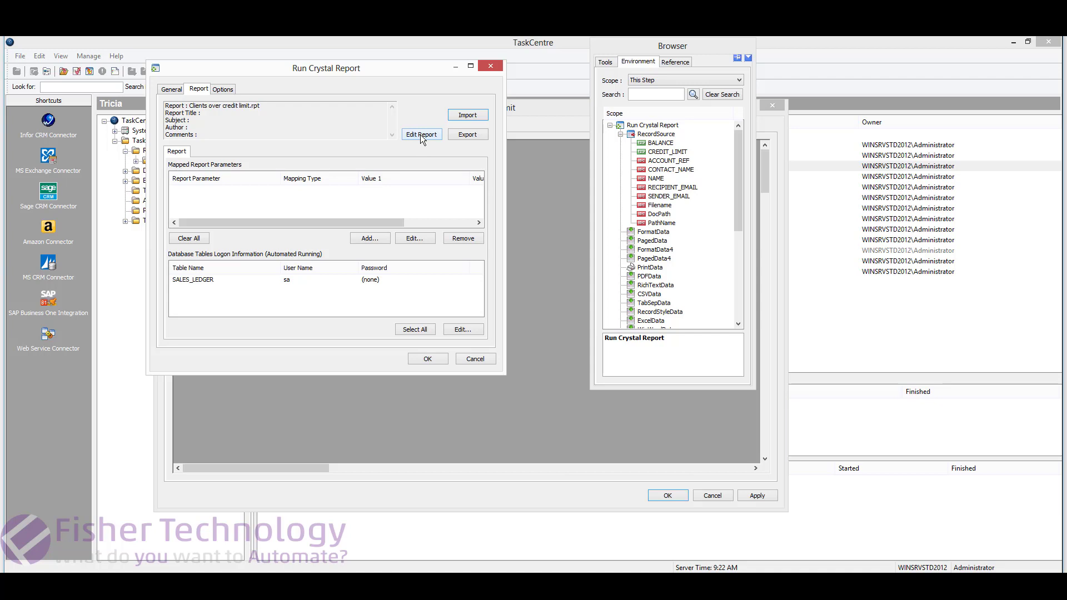
- Start a new parameter mapping for the imported report and choose Account Ref as the report parameter
{"action": "left_click", "coordinate": [369, 238]}
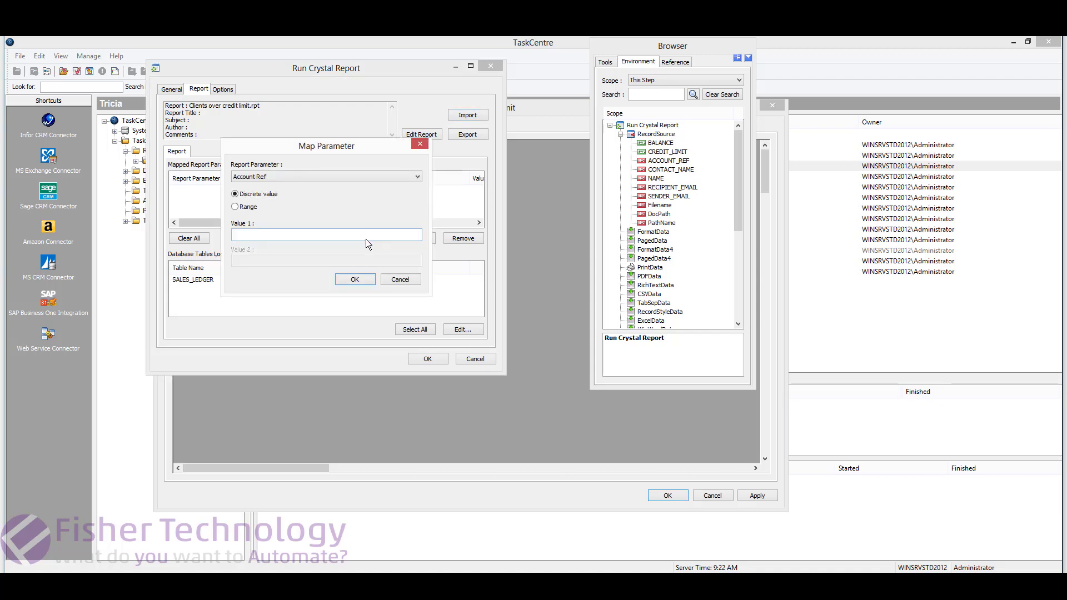
{"action": "left_click", "coordinate": [305, 176]}
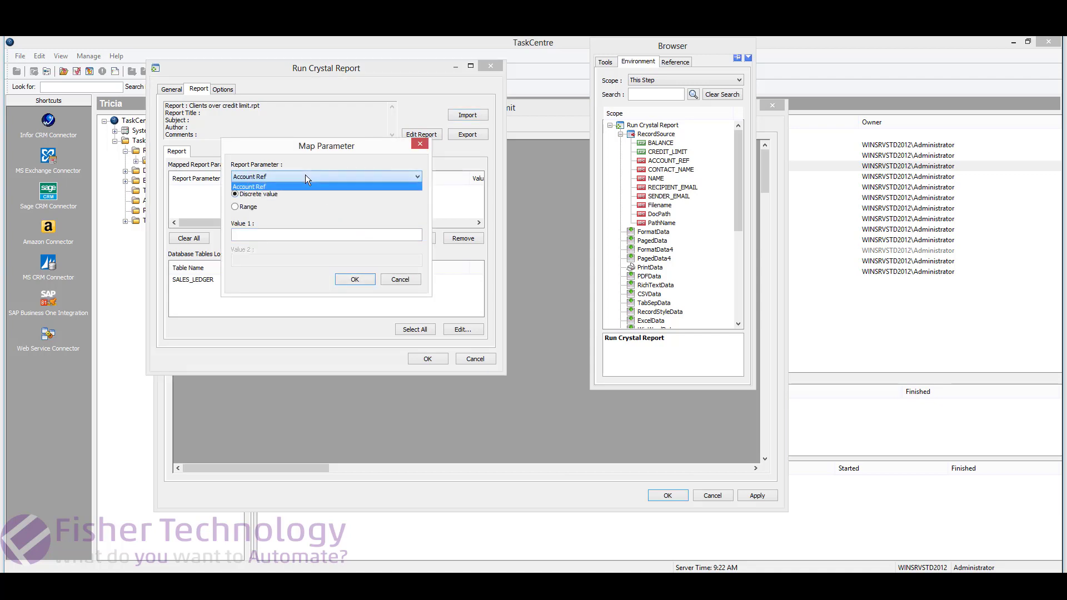
{"action": "left_click", "coordinate": [306, 175]}
{"action": "left_click", "coordinate": [305, 174]}
{"action": "left_click", "coordinate": [297, 186]}
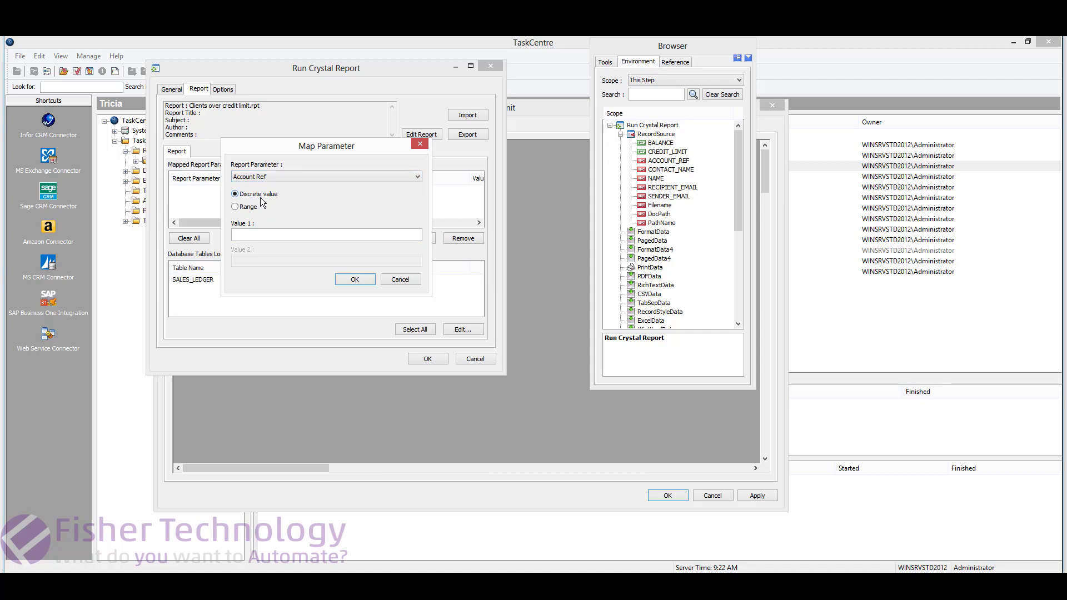
{"action": "left_click", "coordinate": [237, 207]}
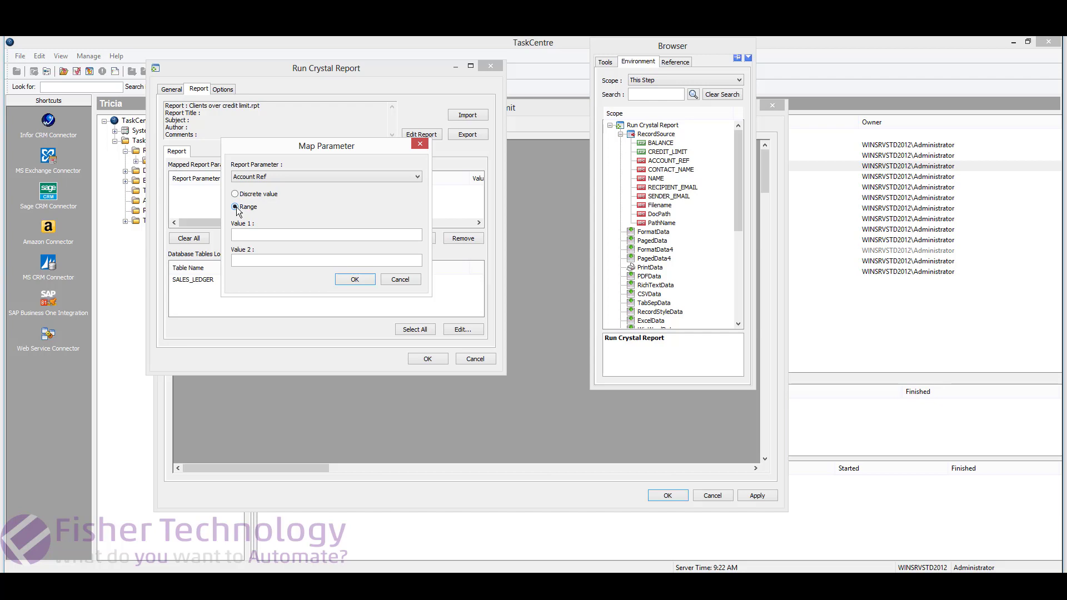
{"action": "left_click", "coordinate": [257, 233]}
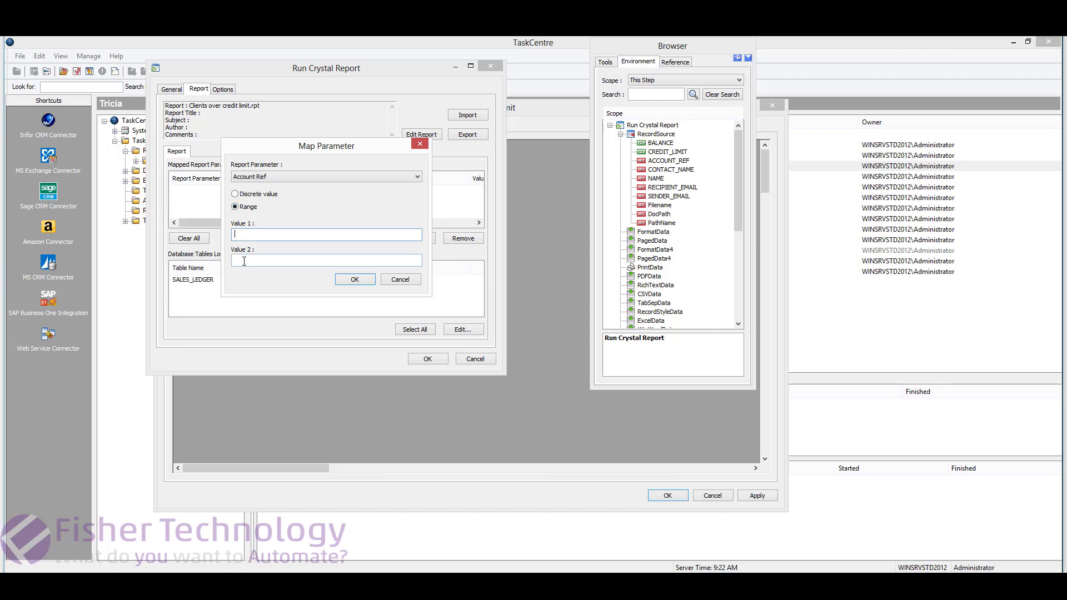
{"action": "left_click", "coordinate": [235, 194]}
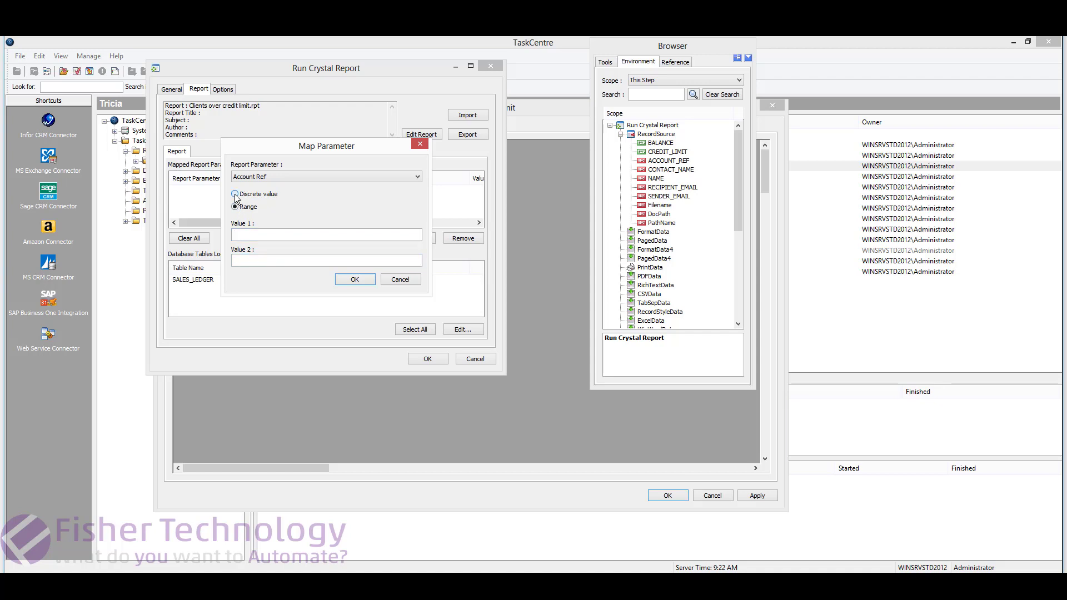
- Map the Account Ref parameter's discrete value to the ACCOUNT_REF field of the step's record source
{"action": "left_click", "coordinate": [262, 234]}
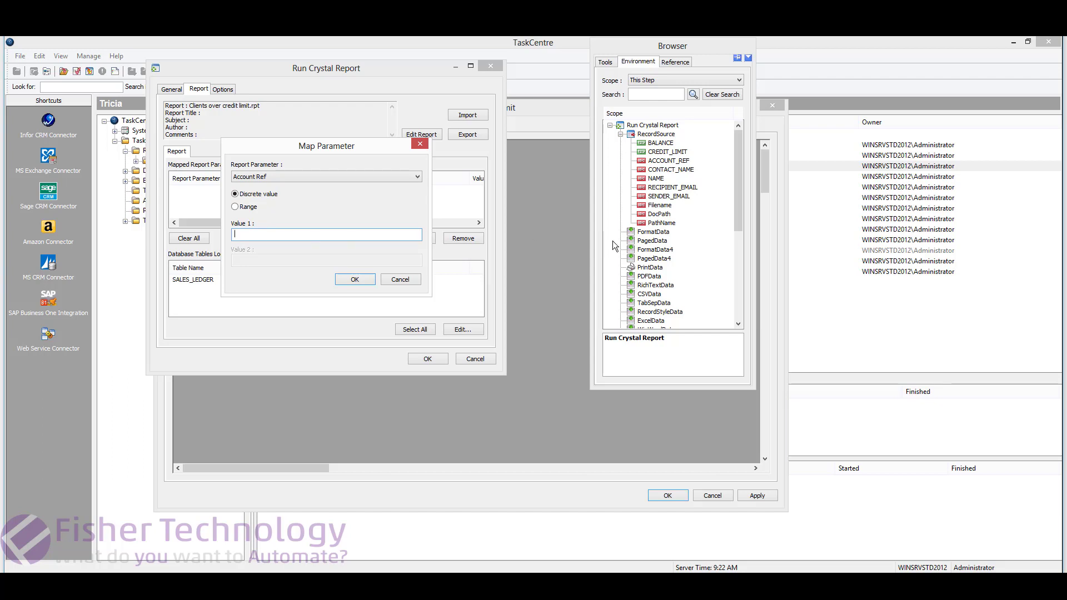
{"action": "left_click", "coordinate": [655, 163]}
{"action": "left_click_drag", "start_coordinate": [656, 163], "coordinate": [318, 232]}
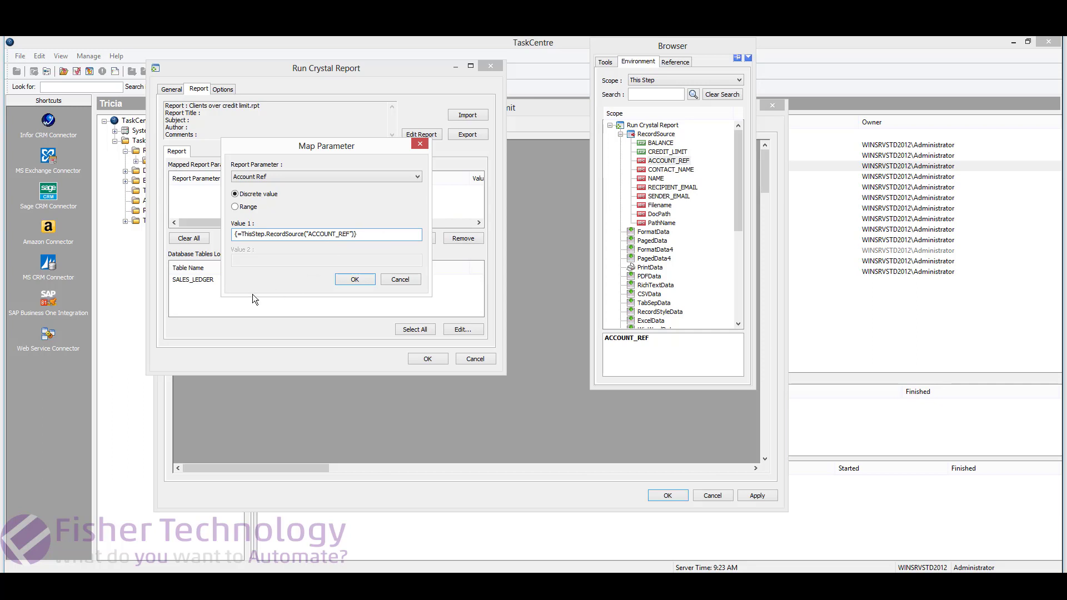
{"action": "left_click", "coordinate": [355, 279]}
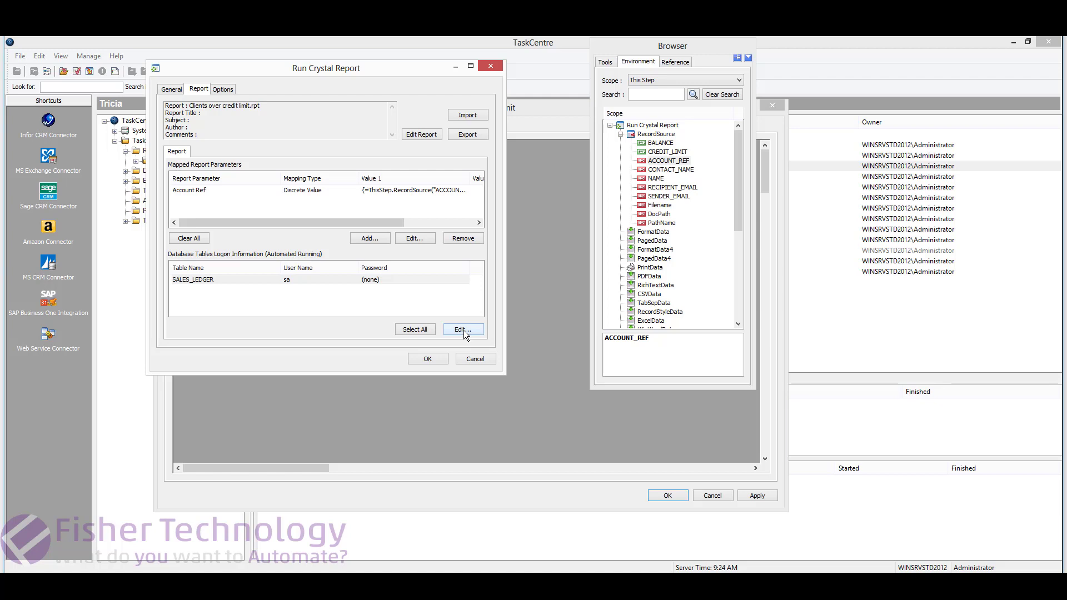
- Enter the logon password for the SALES_LEDGER table in the Run Crystal Report step
{"action": "left_click", "coordinate": [459, 330]}
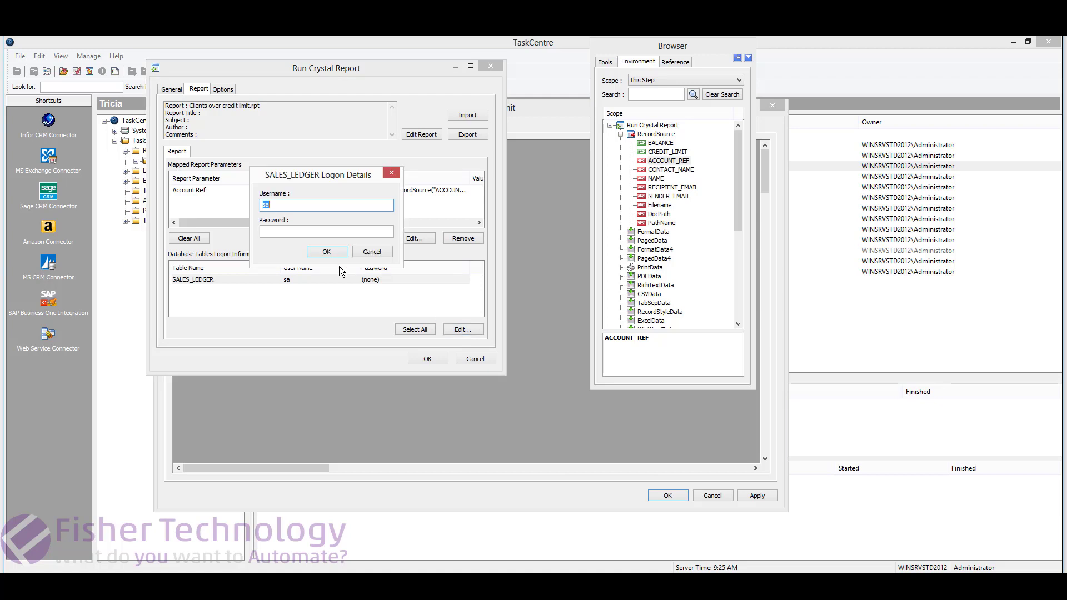
{"action": "left_click", "coordinate": [297, 231]}
{"action": "type", "text": "•••••••••••"}
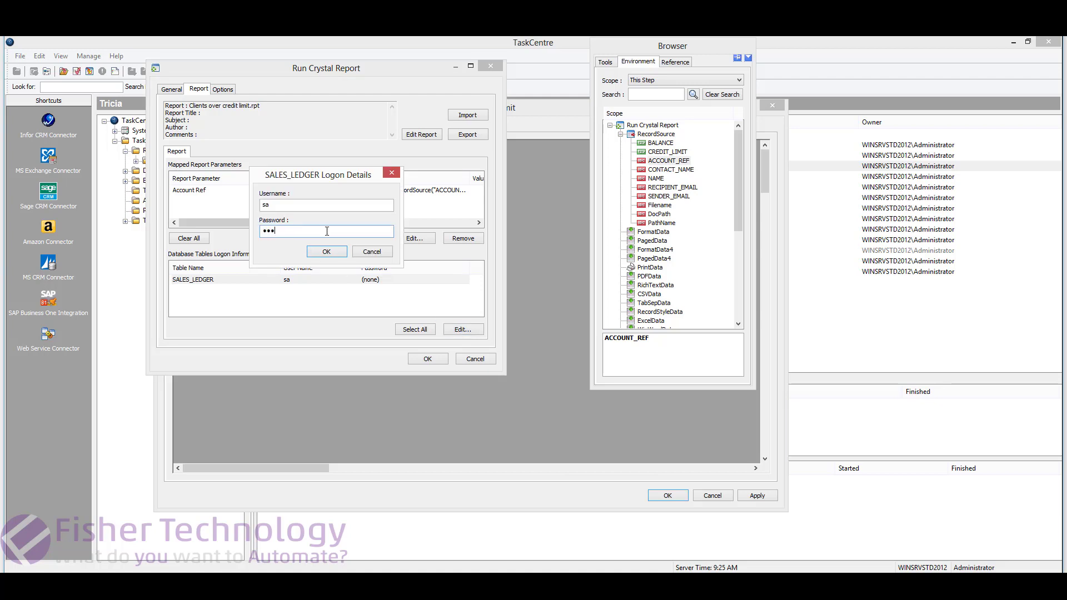
{"action": "left_click", "coordinate": [323, 253]}
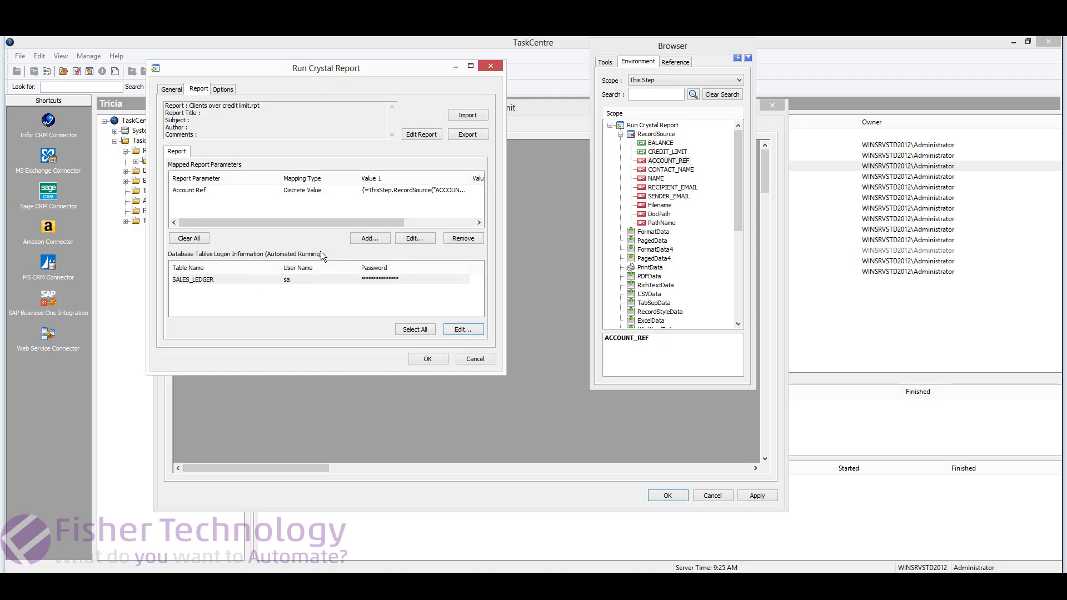
- Accept the "Clients over credit limit" report step with its default options and place it beside the database query step
{"action": "left_click", "coordinate": [218, 89]}
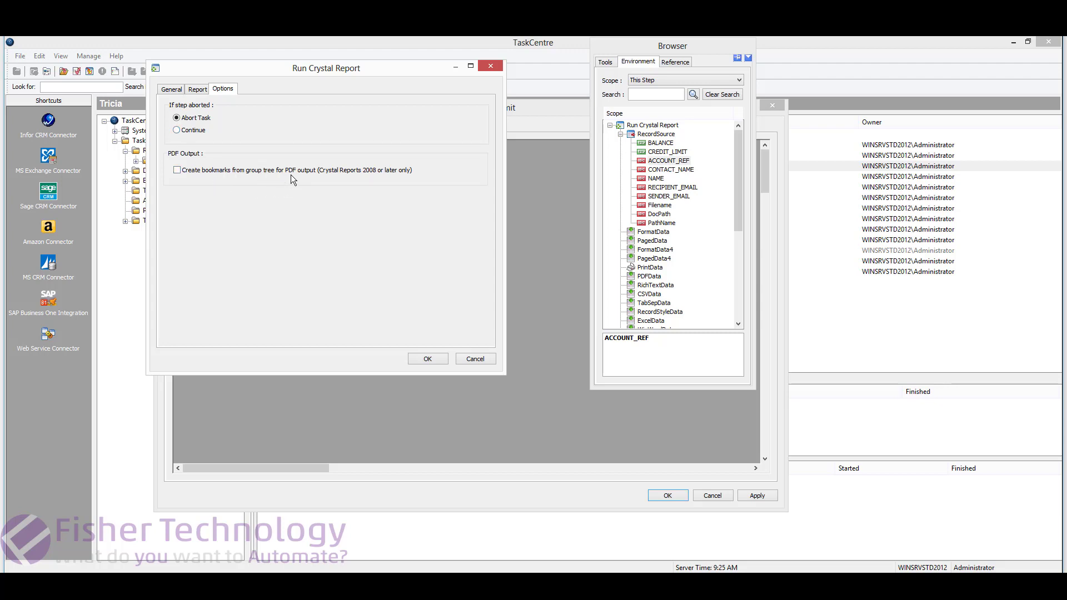
{"action": "left_click", "coordinate": [428, 358]}
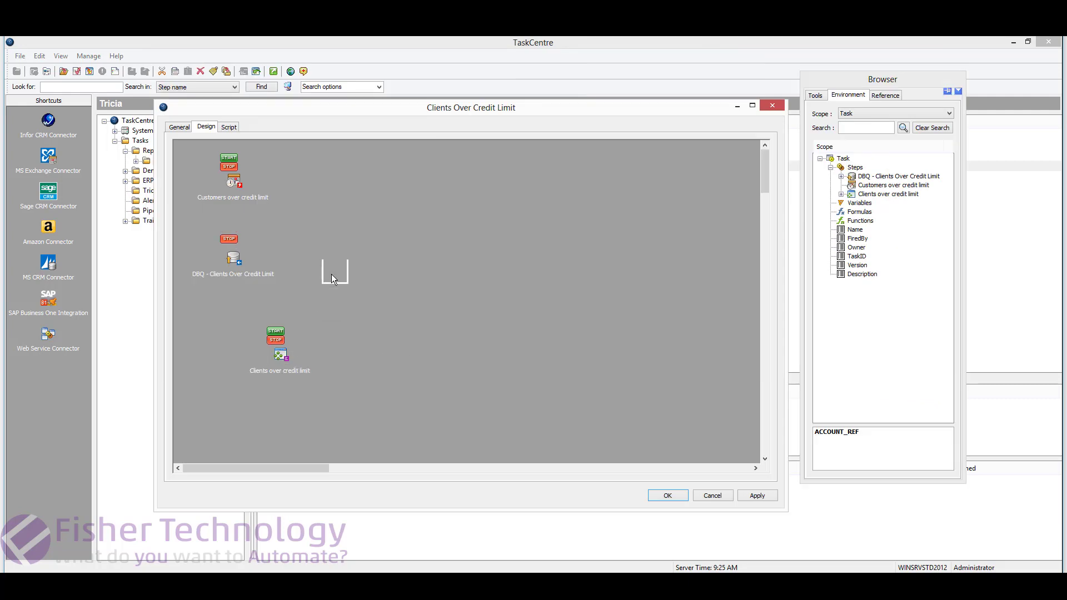
{"action": "left_click_drag", "start_coordinate": [324, 265], "coordinate": [324, 264]}
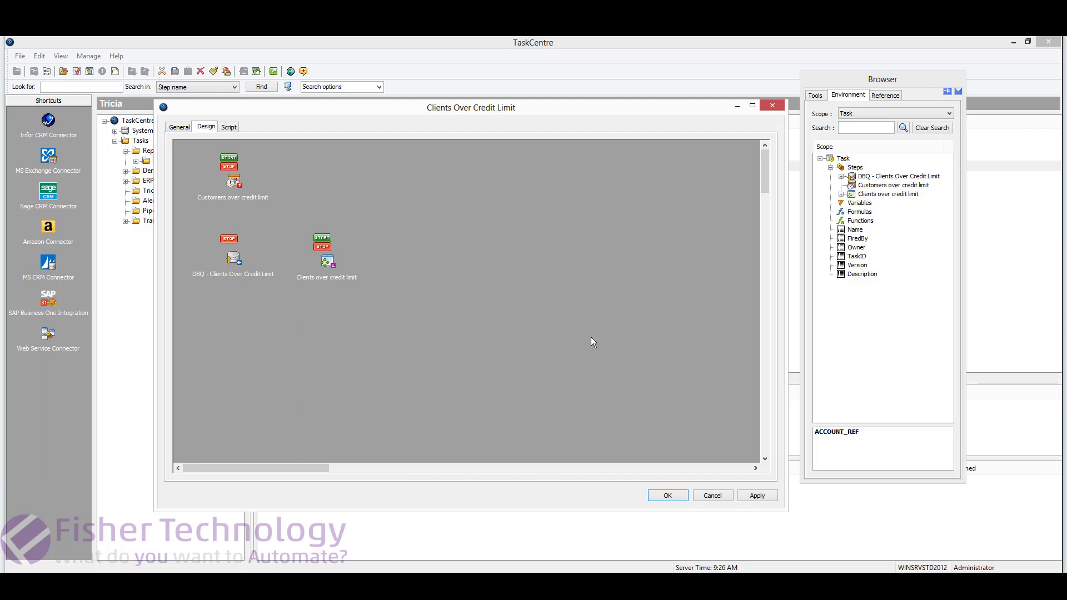
- Add a second Run Crystal Report step beside the first, name it "Statement" and have it use the query's recordset
{"action": "left_click", "coordinate": [816, 95]}
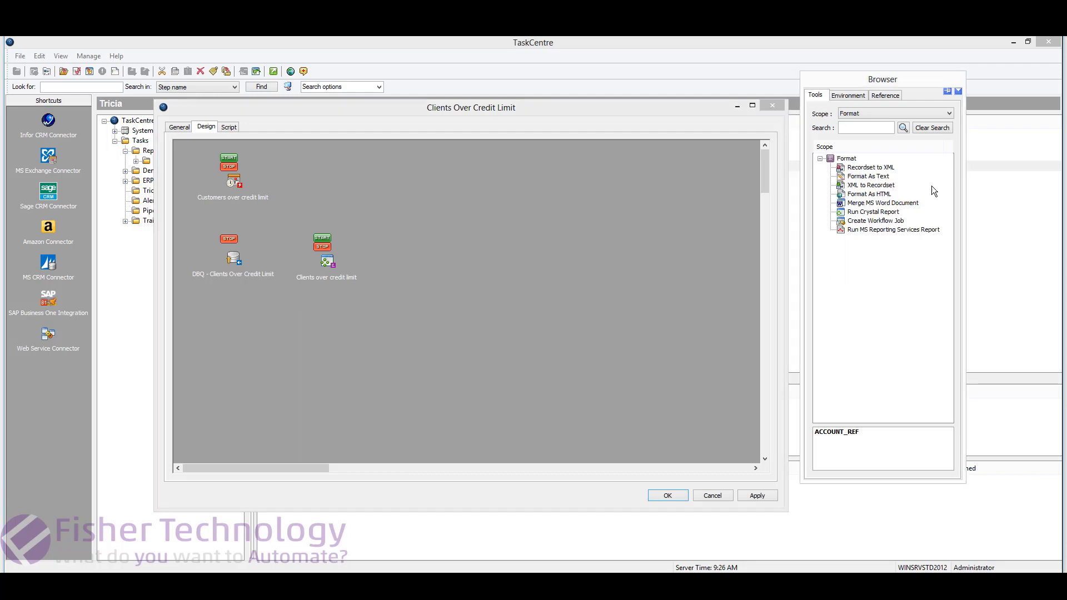
{"action": "left_click_drag", "start_coordinate": [877, 215], "coordinate": [498, 238]}
{"action": "left_click_drag", "start_coordinate": [391, 248], "coordinate": [392, 250]}
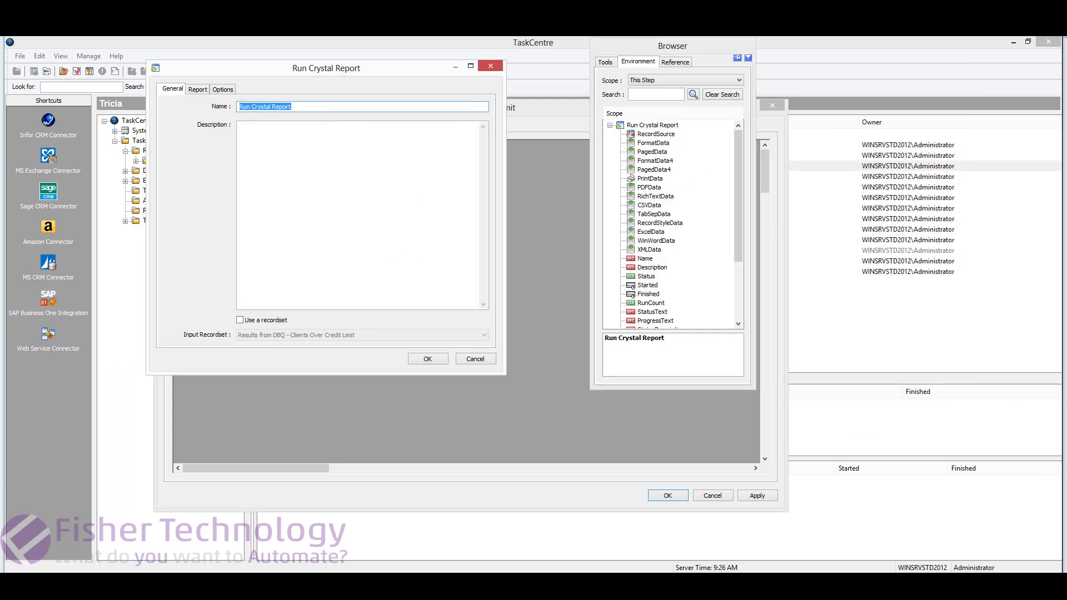
{"action": "type", "text": "Statement"}
{"action": "left_click", "coordinate": [240, 320]}
- Import the report file "Statement.rpt" into the new Run Crystal Report step
{"action": "left_click", "coordinate": [198, 90]}
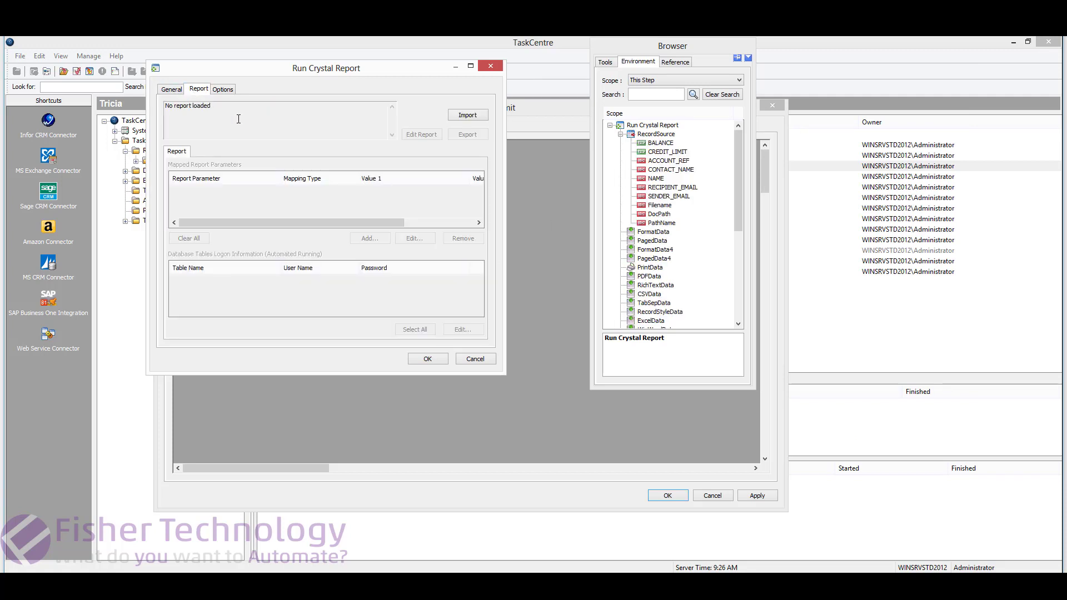
{"action": "left_click", "coordinate": [468, 115]}
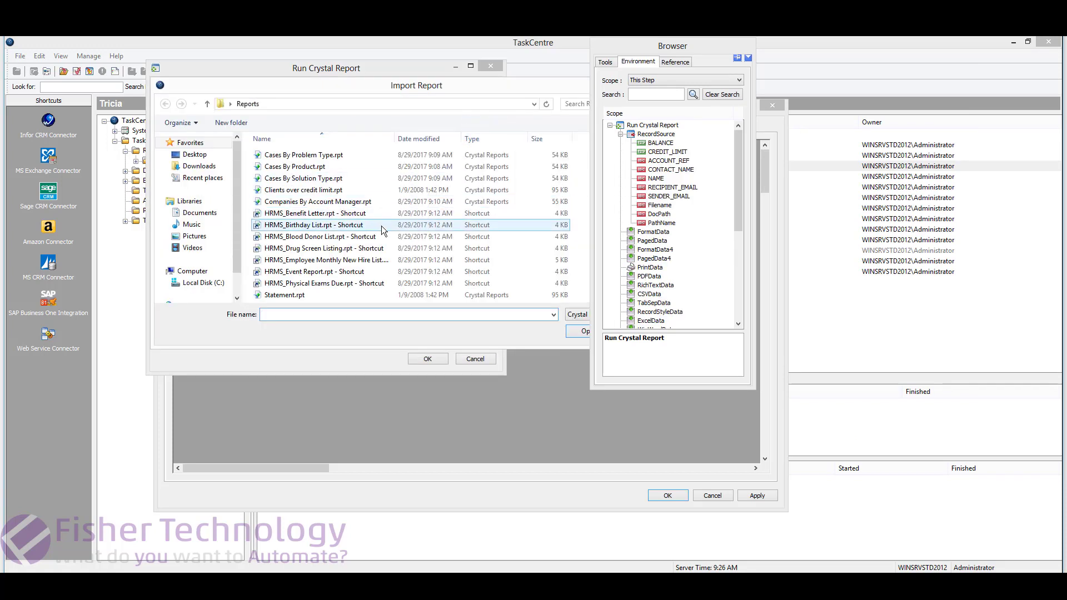
{"action": "left_click", "coordinate": [309, 295]}
{"action": "double_click", "coordinate": [308, 295]}
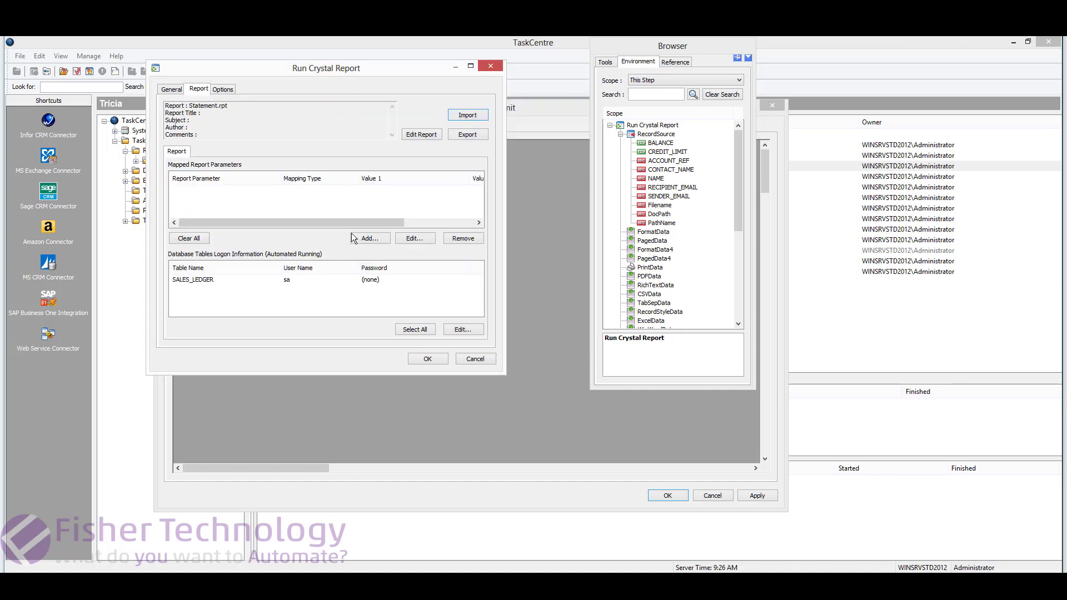
- Map the Statement report's Account Ref parameter as a discrete value to the record source's ACCOUNT_REF field
{"action": "left_click", "coordinate": [368, 238]}
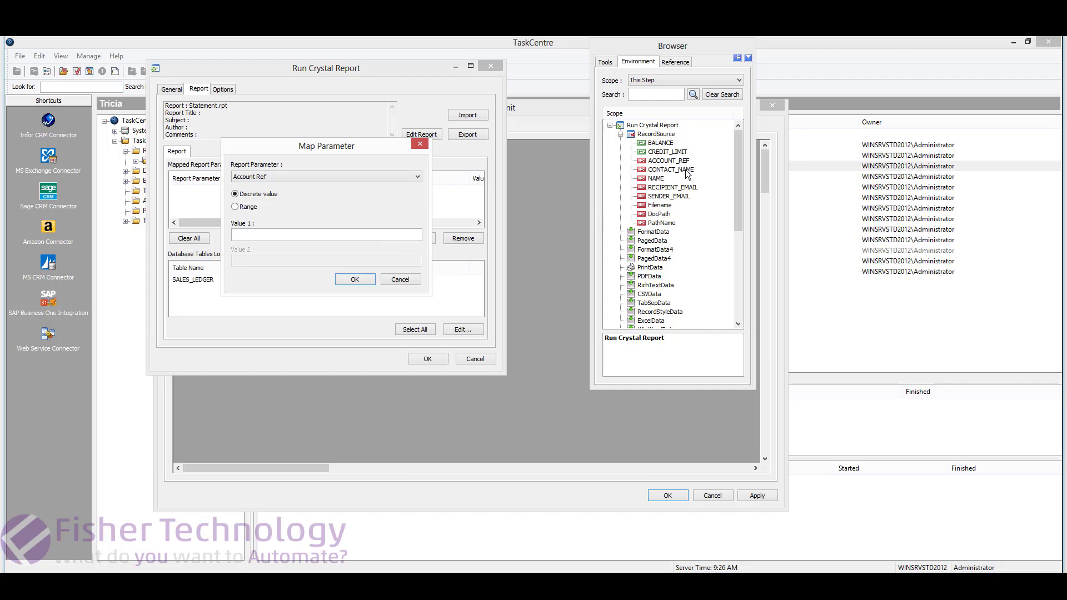
{"action": "left_click_drag", "start_coordinate": [668, 160], "coordinate": [338, 231]}
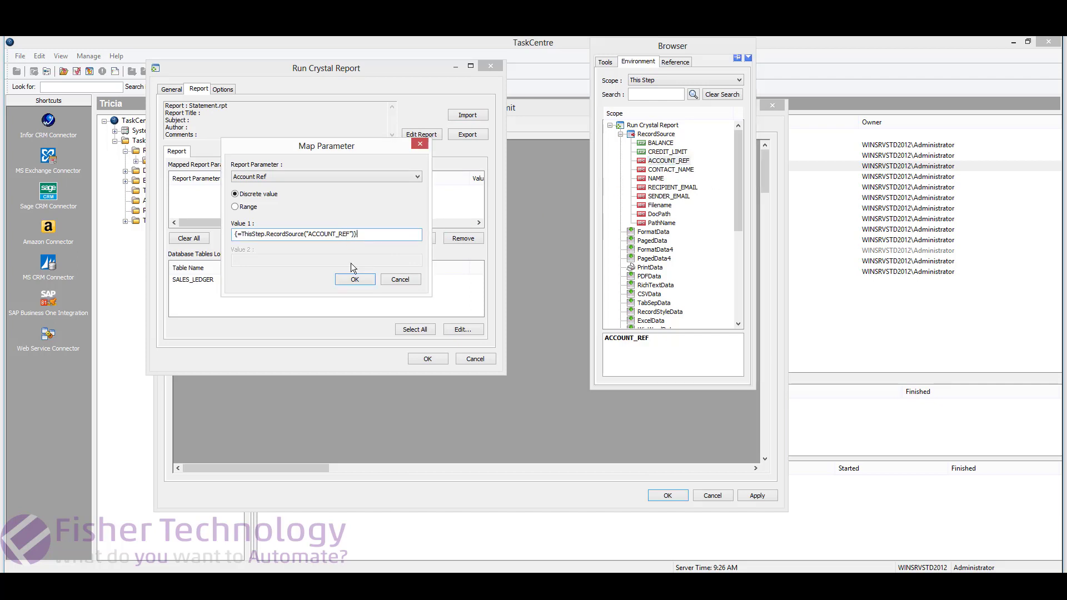
{"action": "left_click", "coordinate": [354, 280]}
- Enter the logon password for the Statement report's SALES_LEDGER table and accept the step with its default options
{"action": "left_click", "coordinate": [392, 279]}
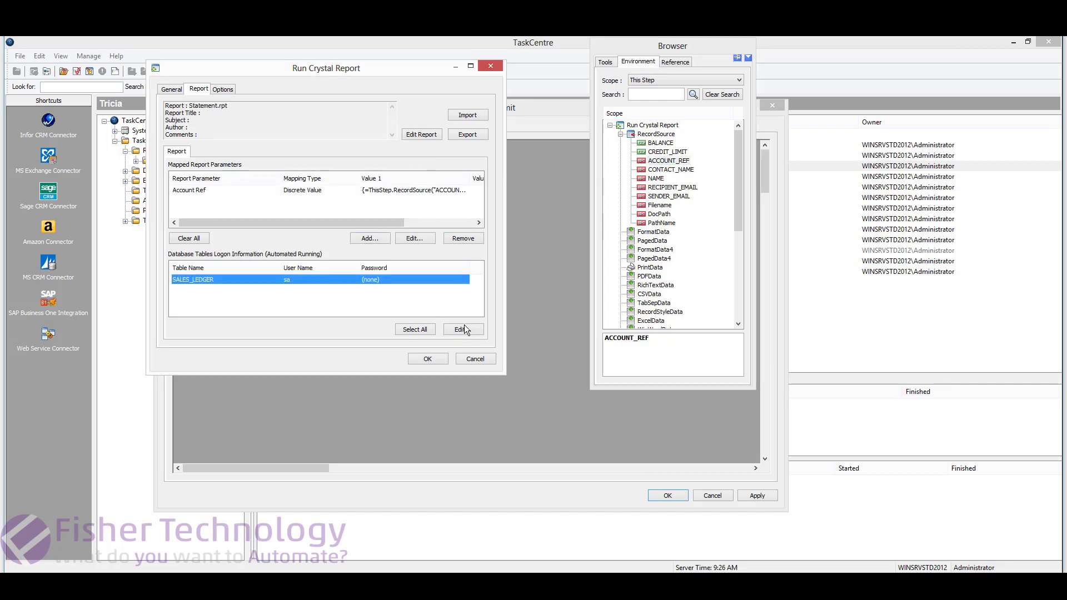
{"action": "left_click", "coordinate": [464, 329]}
{"action": "left_click", "coordinate": [463, 330]}
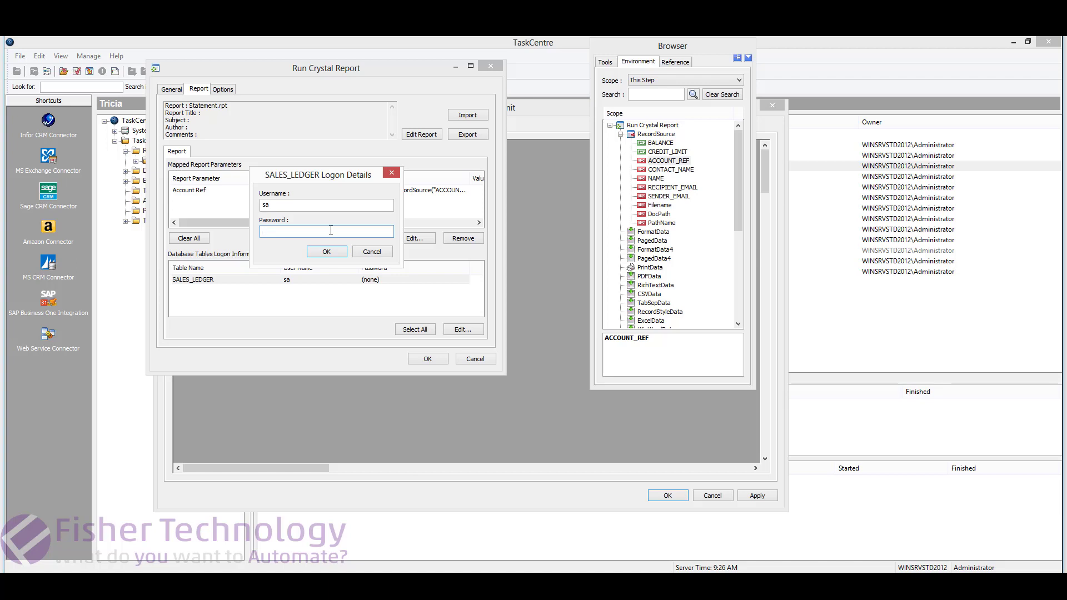
{"action": "type", "text": "***********"}
{"action": "left_click", "coordinate": [327, 251]}
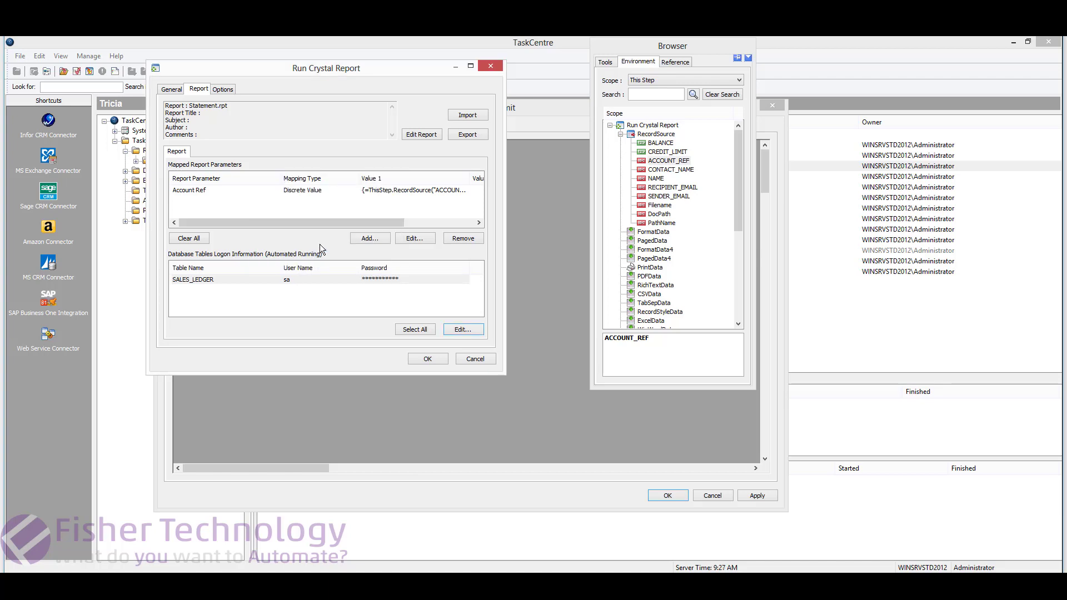
{"action": "left_click", "coordinate": [223, 91]}
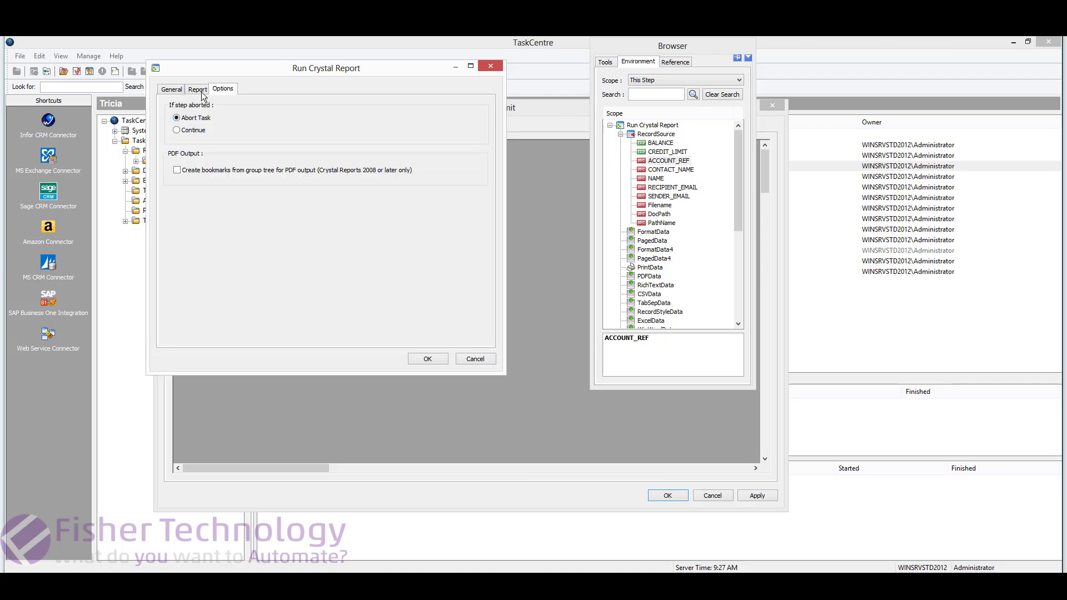
{"action": "left_click", "coordinate": [428, 359]}
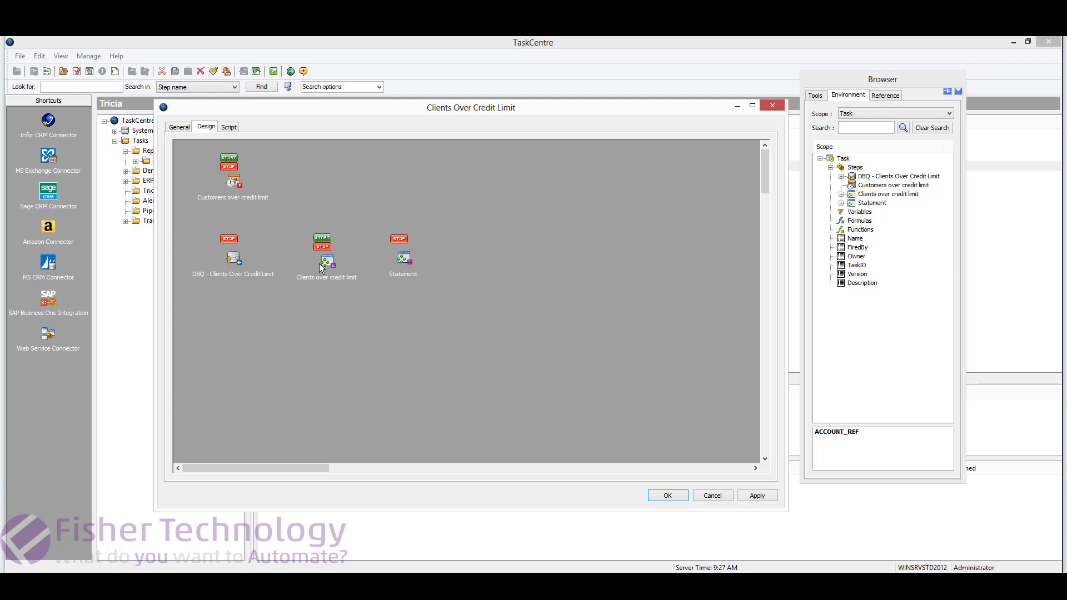
- Add a Save As File output step beside the Statement step and name it "Save Statement"
{"action": "left_click", "coordinate": [814, 96]}
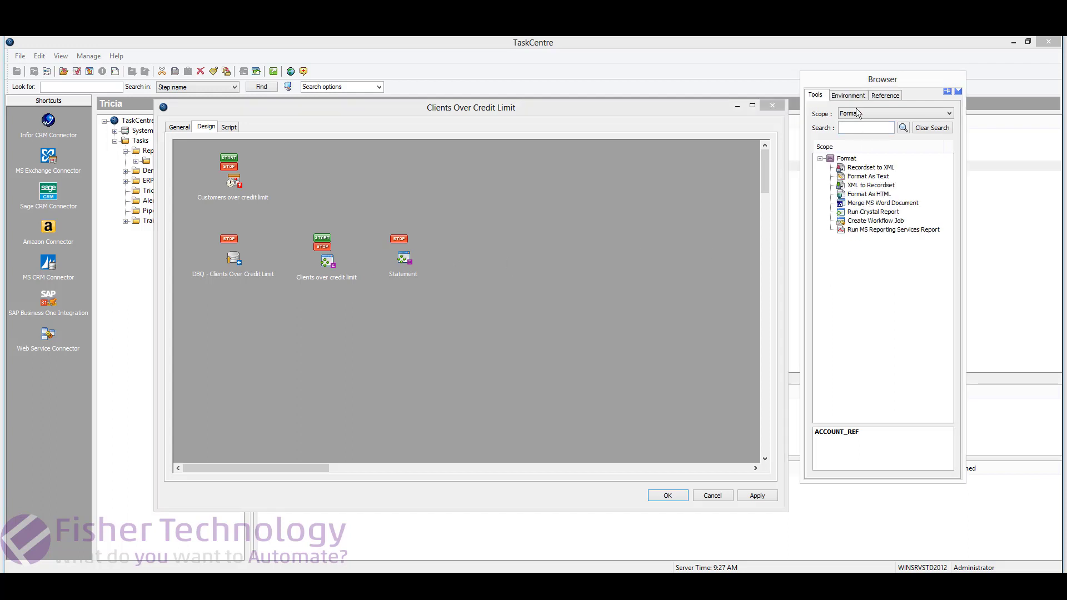
{"action": "left_click", "coordinate": [858, 113]}
{"action": "left_click", "coordinate": [861, 153]}
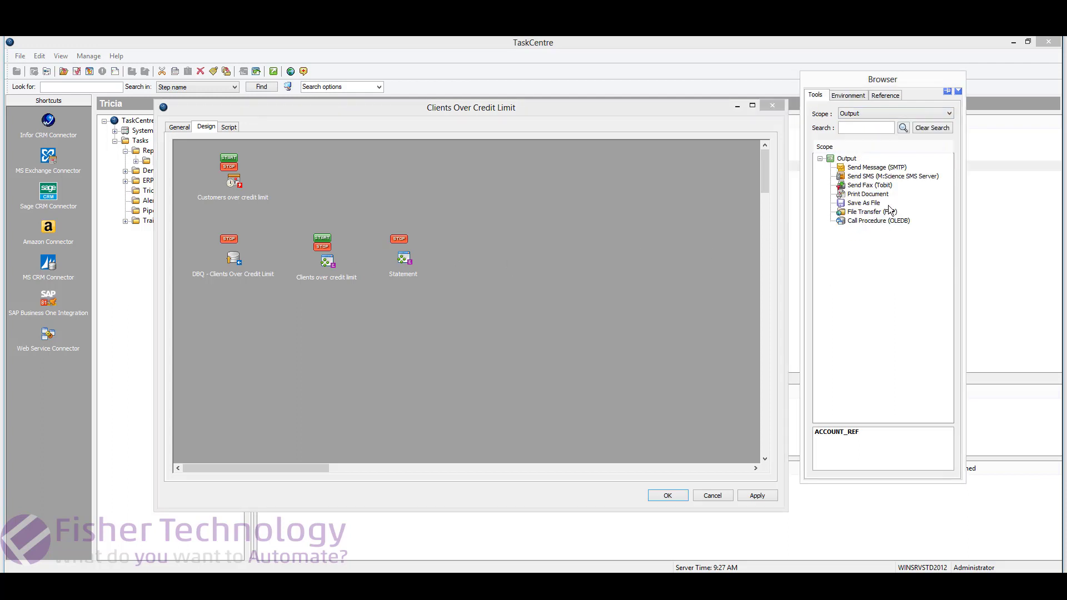
{"action": "left_click_drag", "start_coordinate": [863, 203], "coordinate": [578, 236]}
{"action": "left_click_drag", "start_coordinate": [480, 247], "coordinate": [469, 249]}
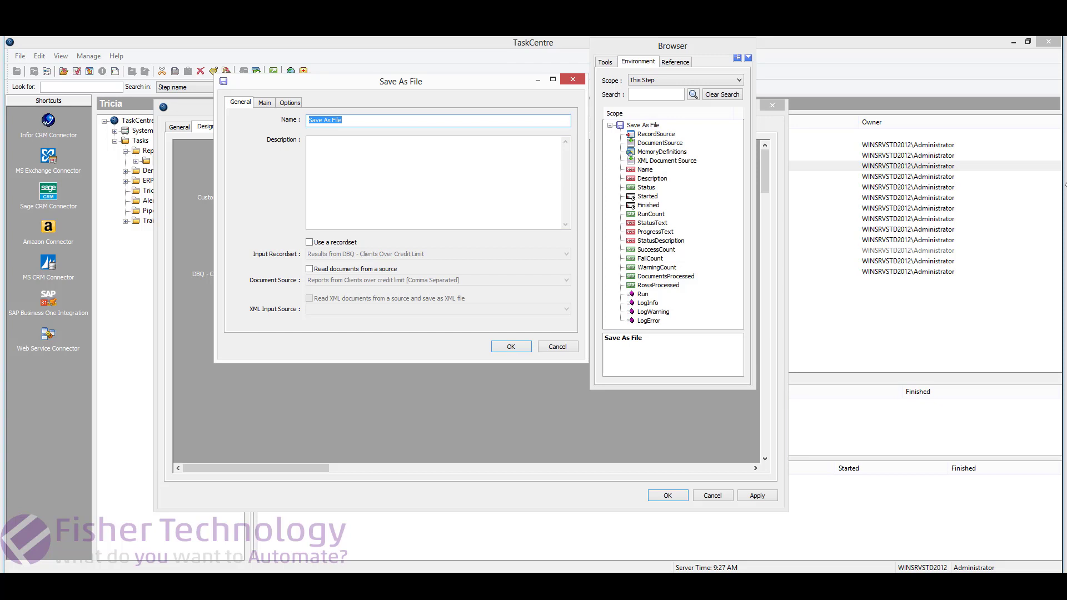
{"action": "type", "text": "Save Statement"}
- Have the Save Statement step read documents from the source "Reports from Statement [PDF]"
{"action": "left_click", "coordinate": [310, 269]}
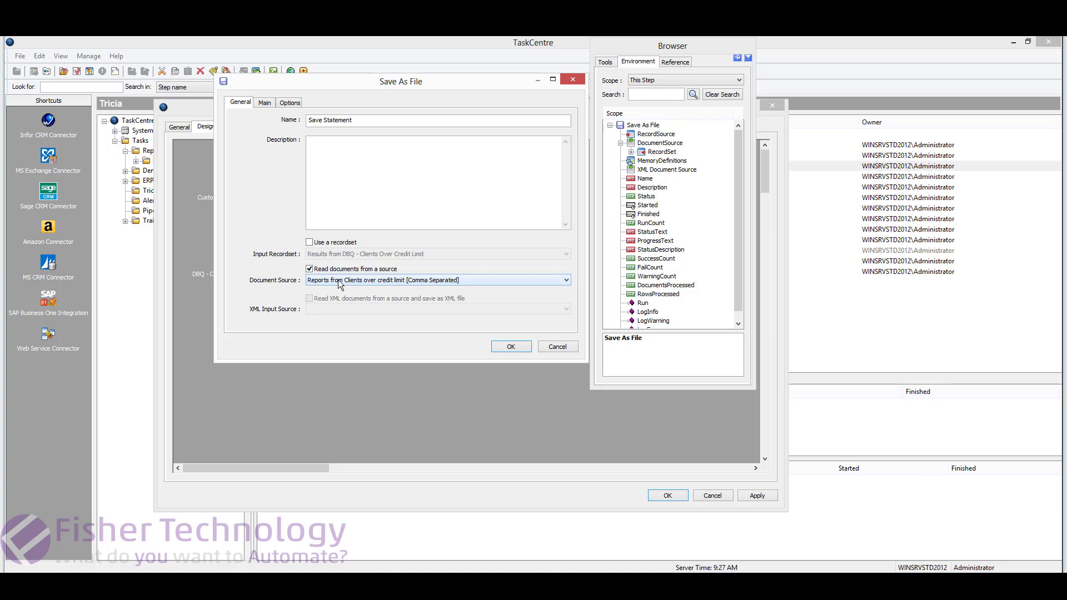
{"action": "left_click", "coordinate": [340, 282]}
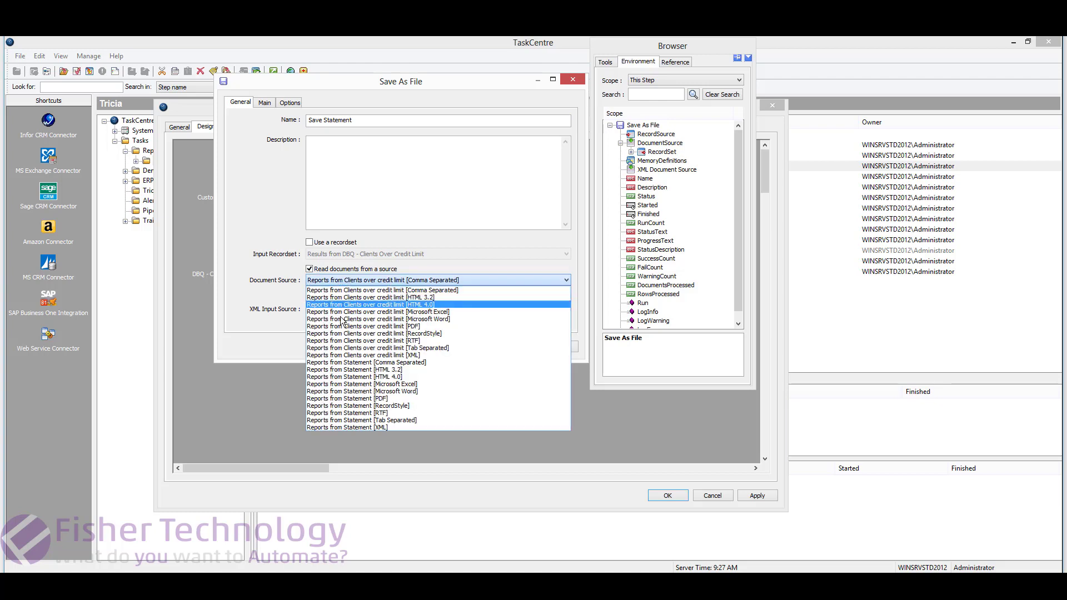
{"action": "left_click", "coordinate": [355, 399]}
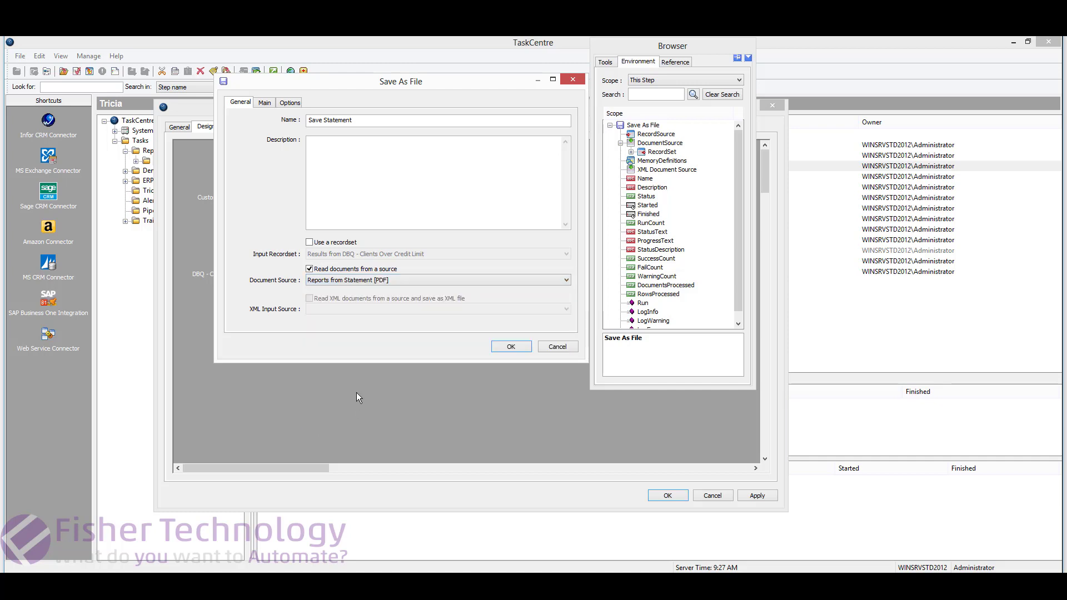
- Set the destination filename and path to the document recordset's Filename and PathName fields, and accept the Save Statement step with default options
{"action": "left_click", "coordinate": [265, 103]}
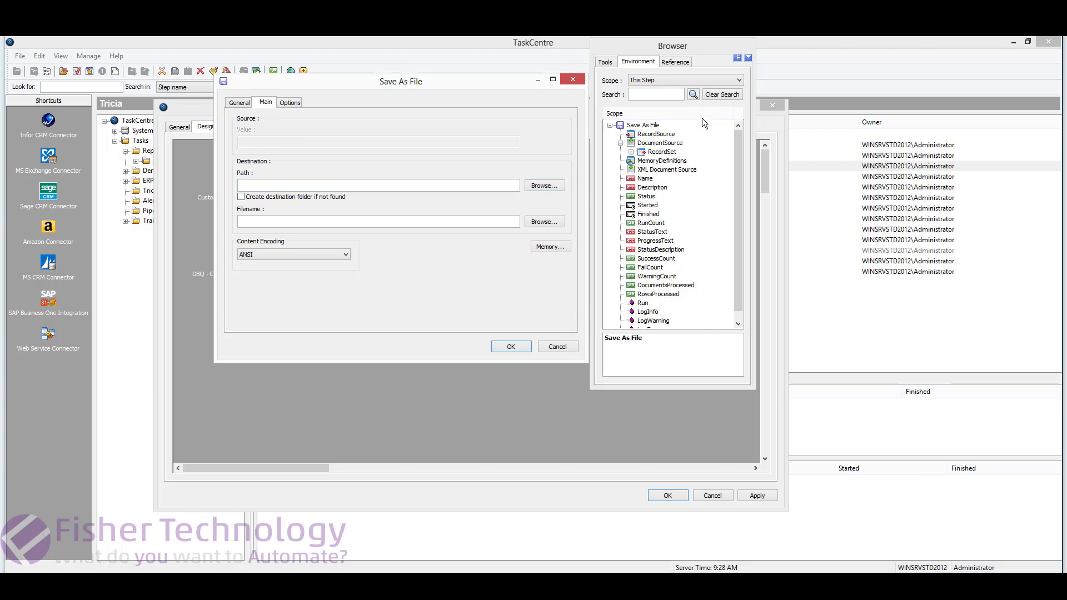
{"action": "left_click", "coordinate": [631, 152]}
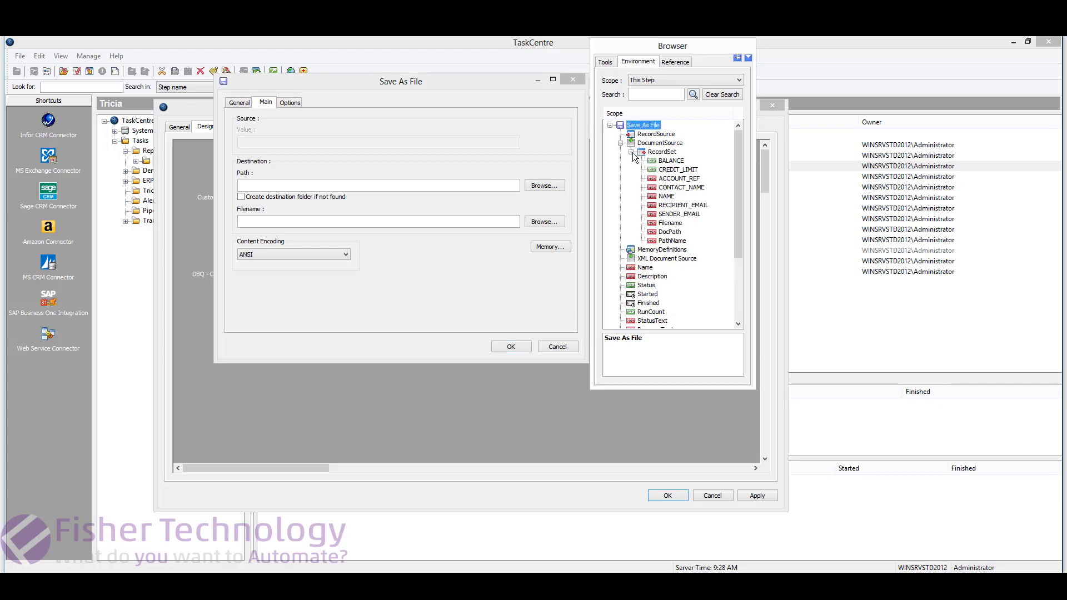
{"action": "left_click", "coordinate": [679, 224]}
{"action": "left_click_drag", "start_coordinate": [671, 223], "coordinate": [455, 224]}
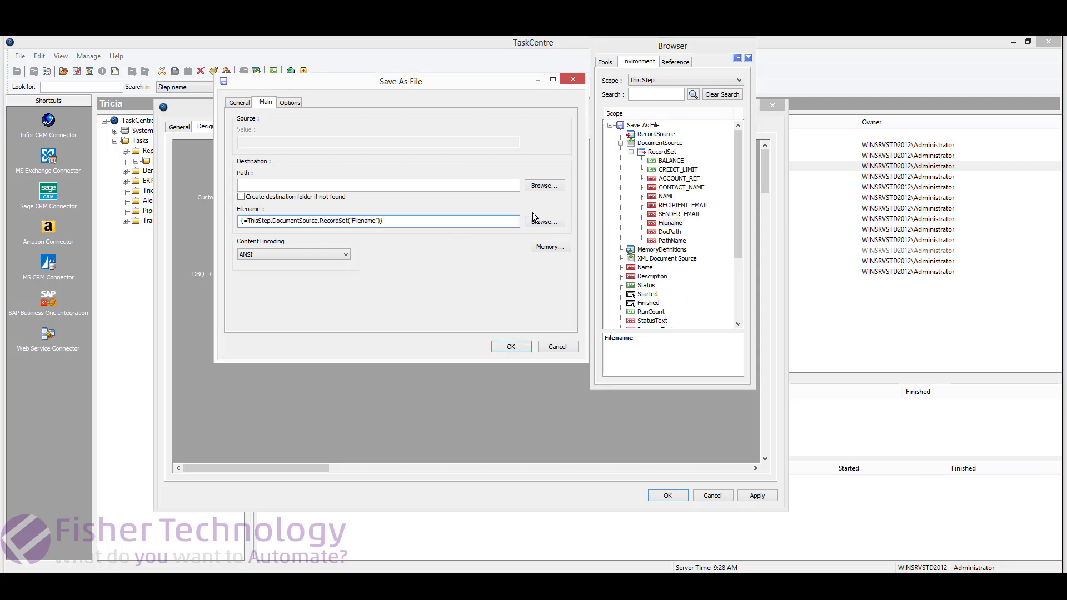
{"action": "left_click", "coordinate": [671, 243]}
{"action": "left_click_drag", "start_coordinate": [671, 244], "coordinate": [428, 190]}
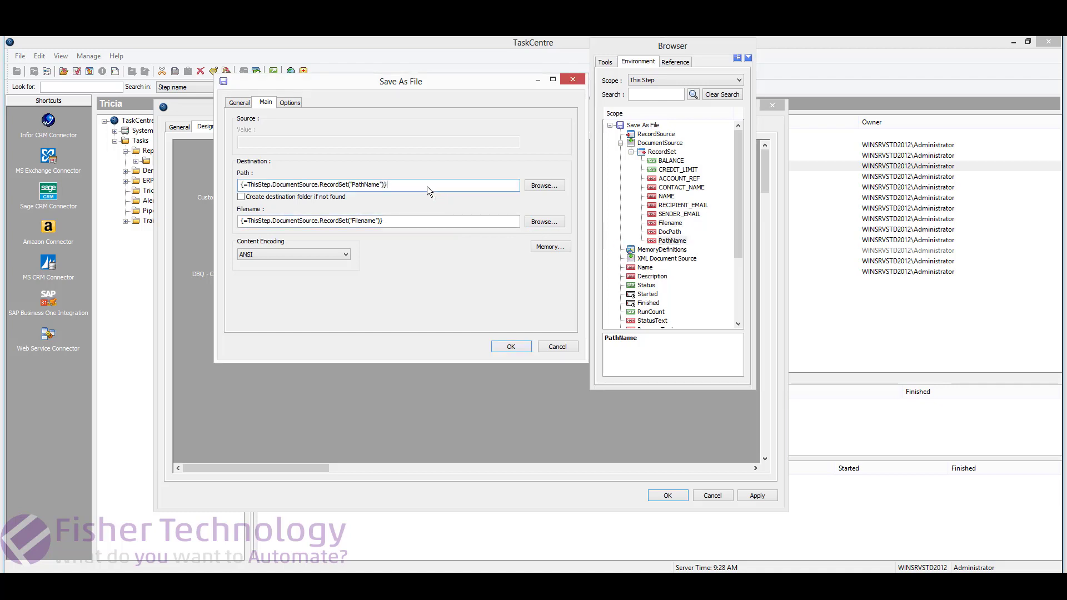
{"action": "left_click", "coordinate": [290, 102]}
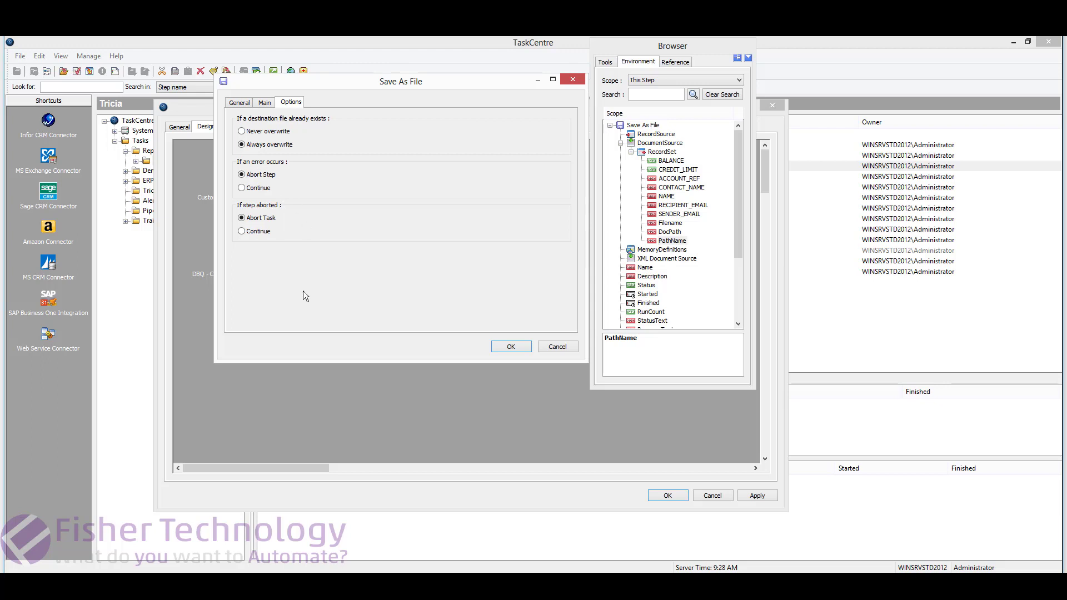
{"action": "left_click", "coordinate": [511, 349]}
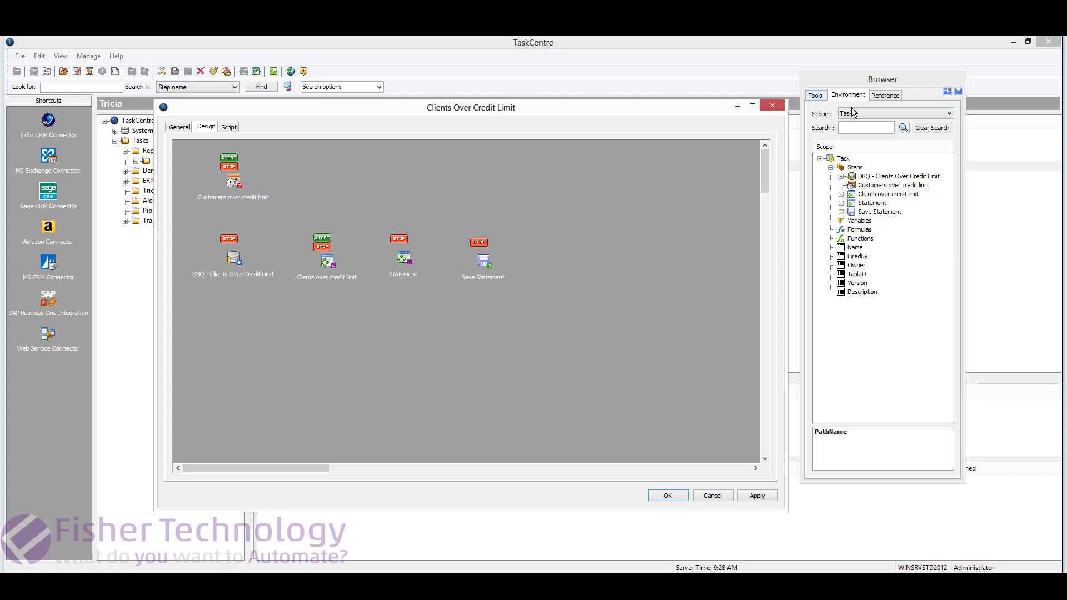
- Add a Send Message (SMTP) step beside Save Statement and name it "Customers over credit with statement attached"
{"action": "left_click", "coordinate": [817, 100]}
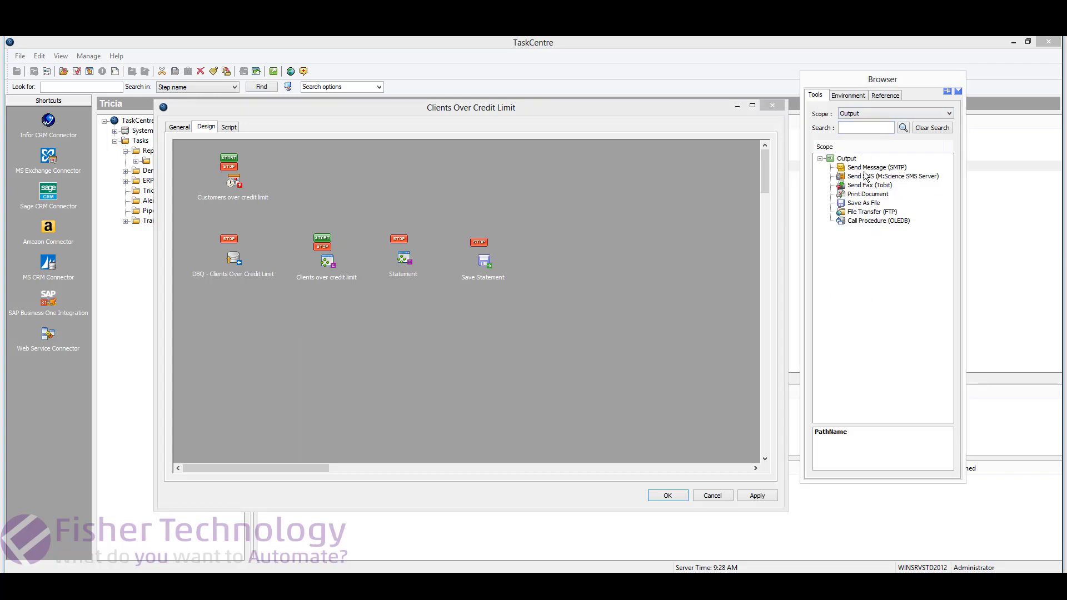
{"action": "left_click_drag", "start_coordinate": [867, 168], "coordinate": [644, 238]}
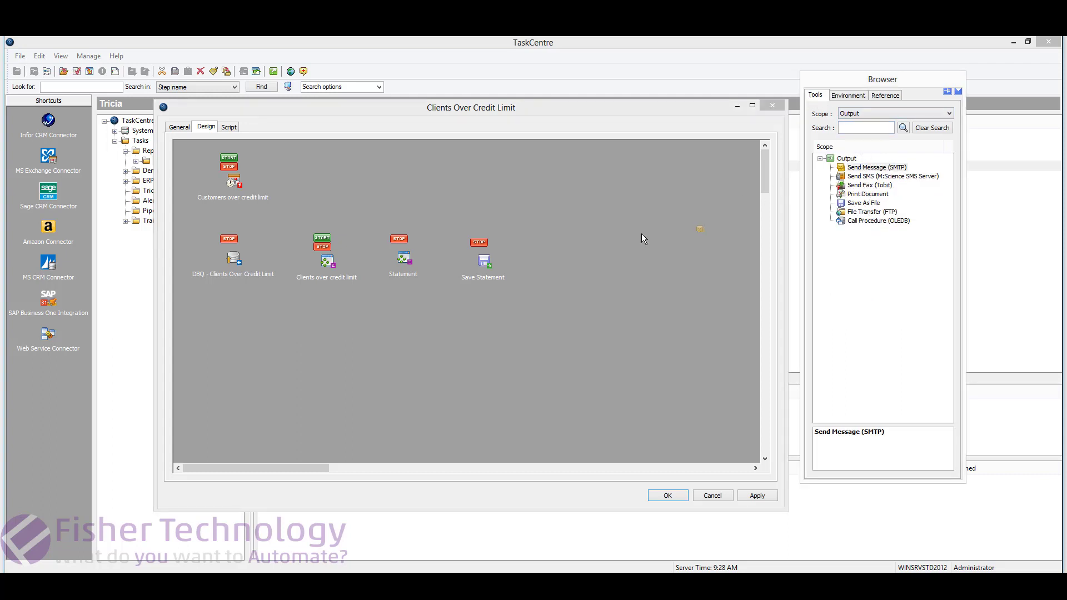
{"action": "left_click_drag", "start_coordinate": [579, 240], "coordinate": [579, 241]}
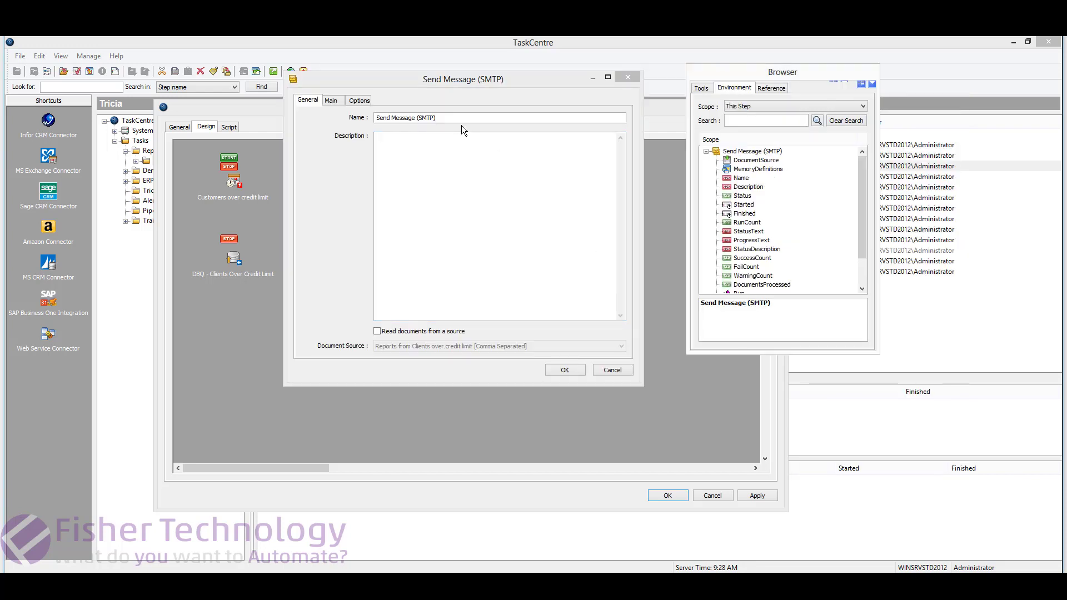
{"action": "type", "text": "Customers over credit with statement attached"}
- Have the Send Message step read documents from the source "Reports from Clients over credit limit [HTML 4.0]"
{"action": "left_click", "coordinate": [377, 331]}
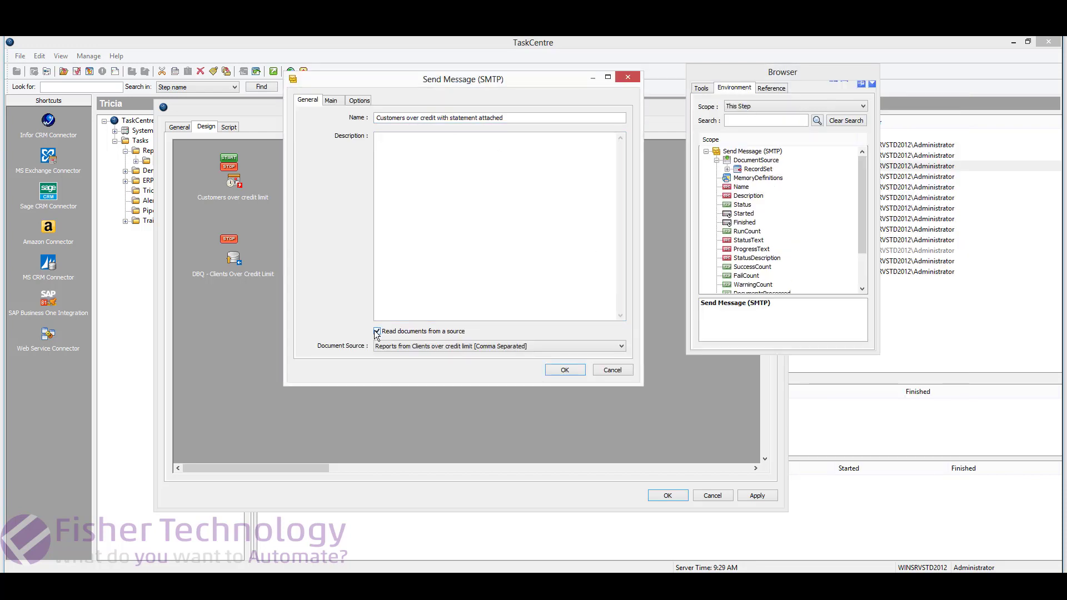
{"action": "left_click", "coordinate": [417, 347]}
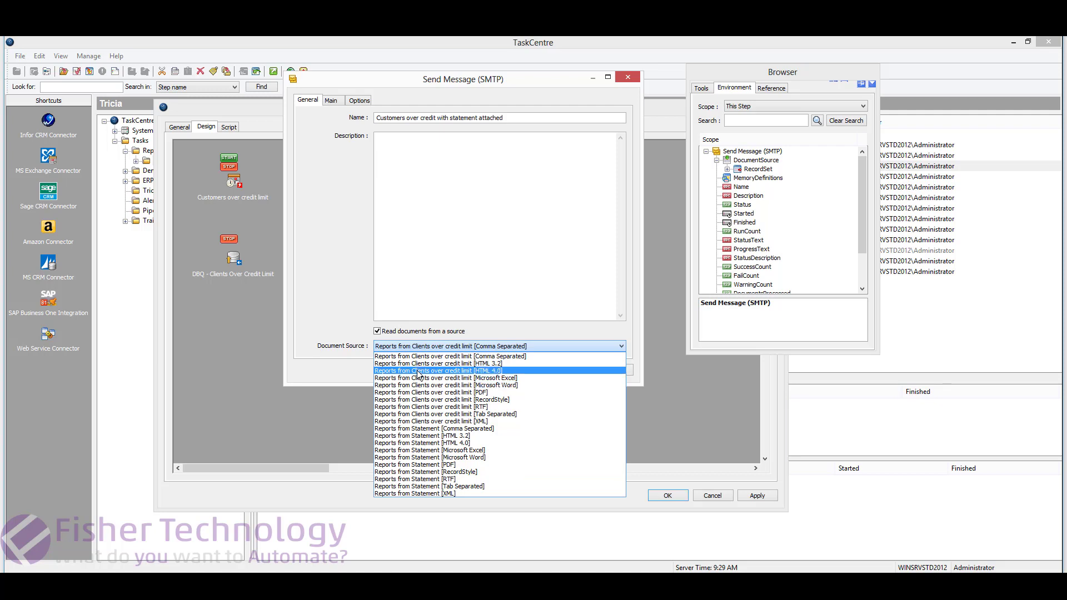
{"action": "left_click", "coordinate": [418, 370]}
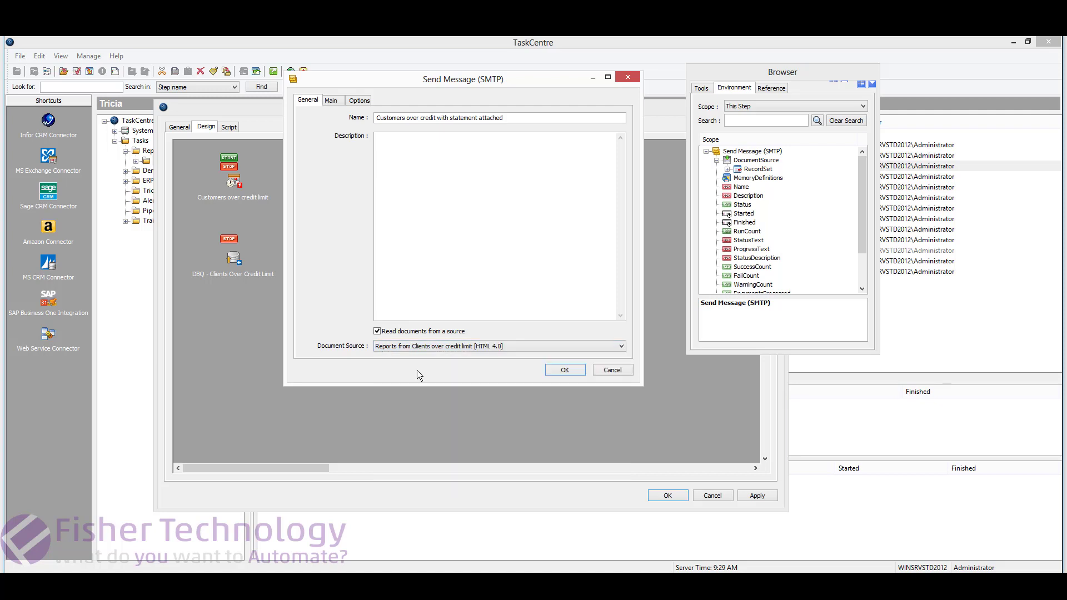
- Set the message contents to Message Only and choose Demo User from the internal public addresses as the sender
{"action": "left_click", "coordinate": [331, 102]}
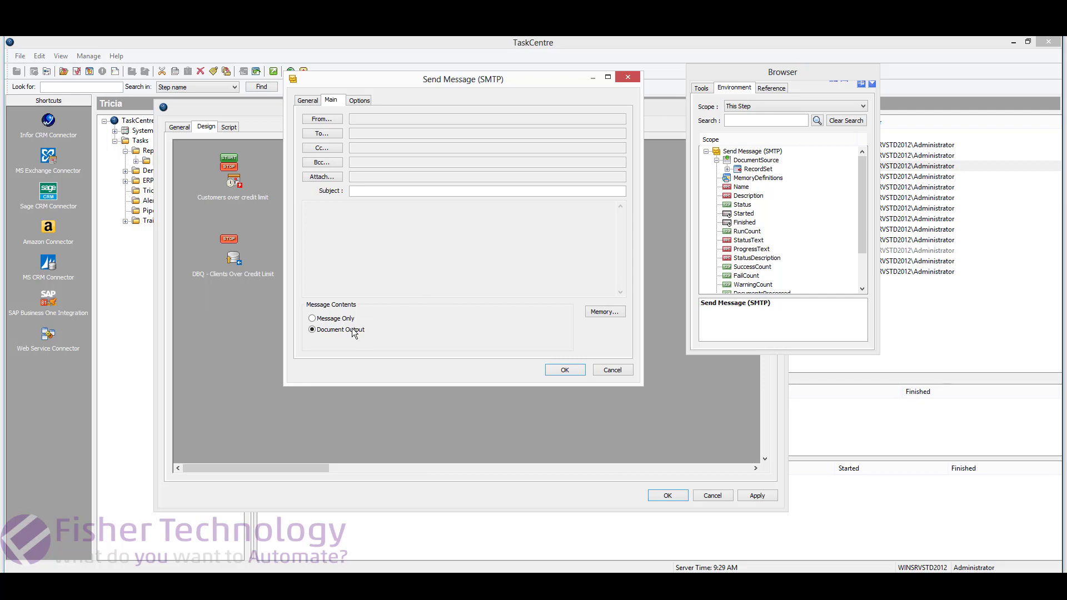
{"action": "left_click", "coordinate": [313, 320]}
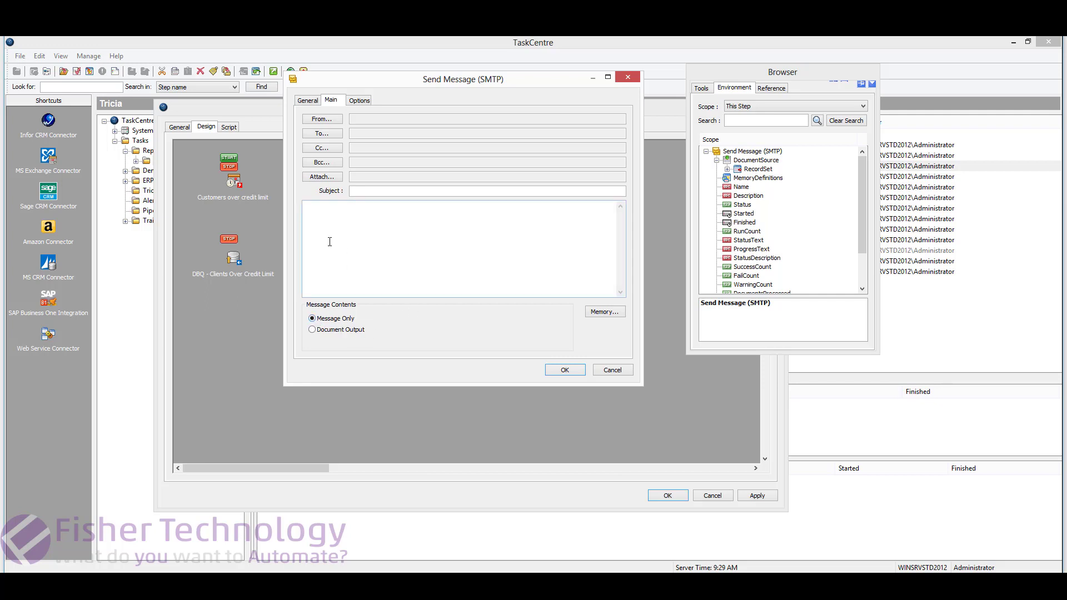
{"action": "left_click", "coordinate": [378, 236]}
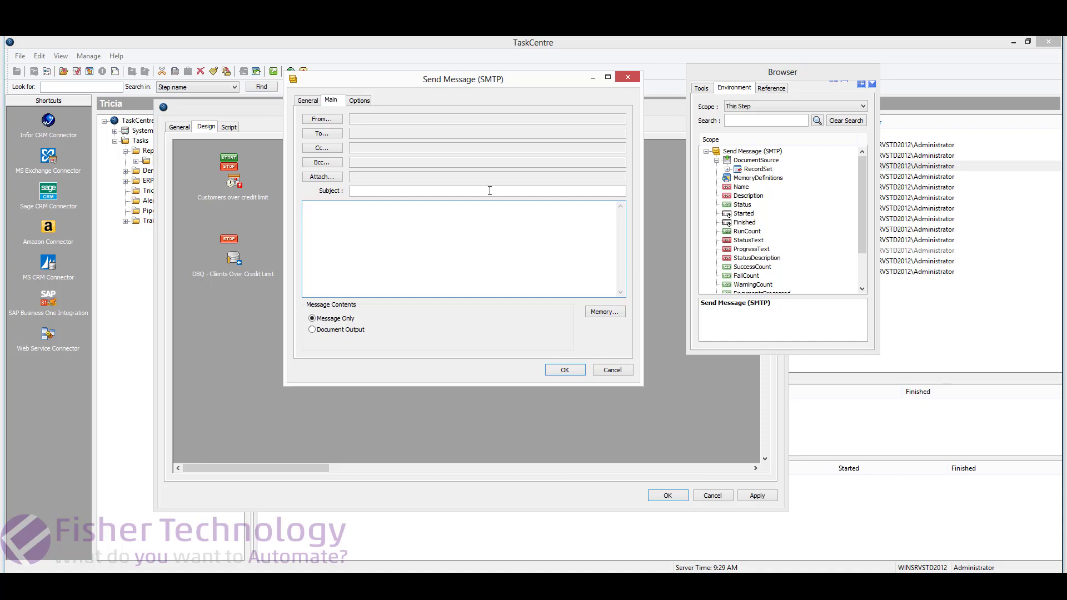
{"action": "left_click", "coordinate": [313, 119]}
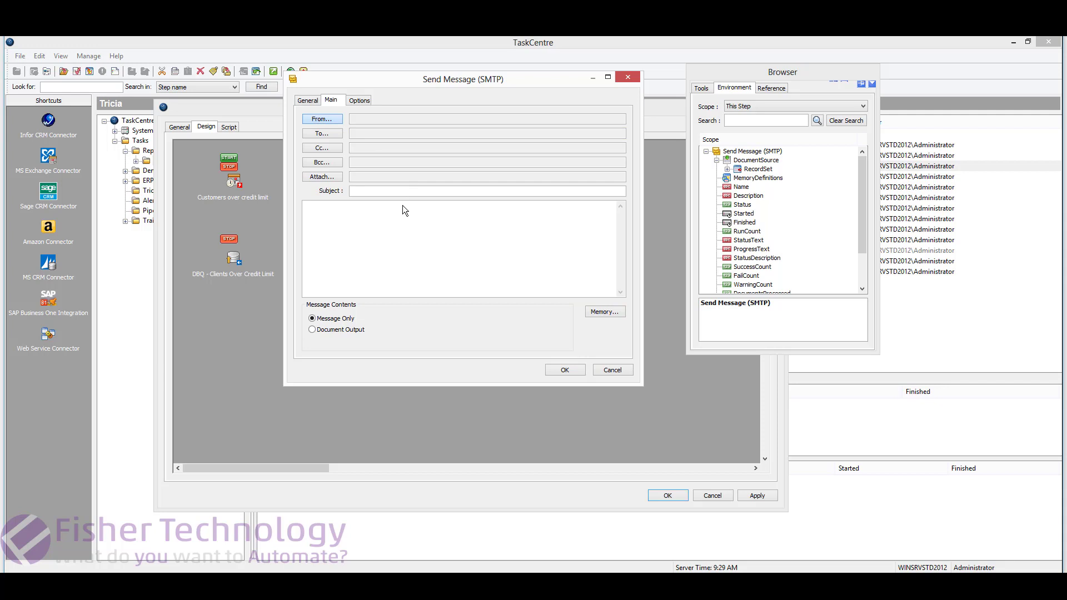
{"action": "left_click", "coordinate": [324, 119]}
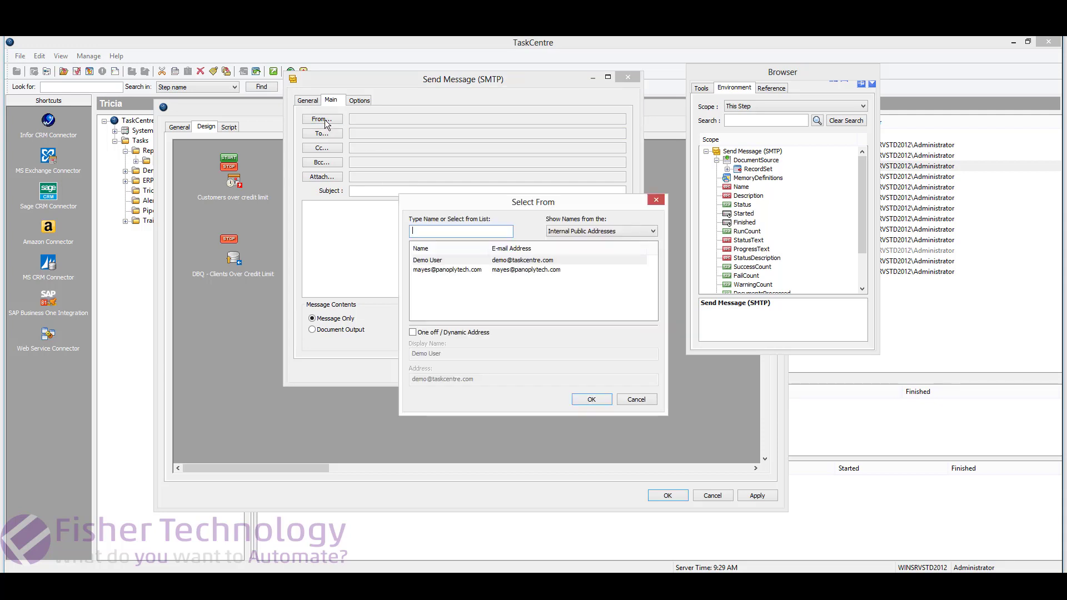
{"action": "left_click", "coordinate": [416, 259]}
{"action": "double_click", "coordinate": [415, 259]}
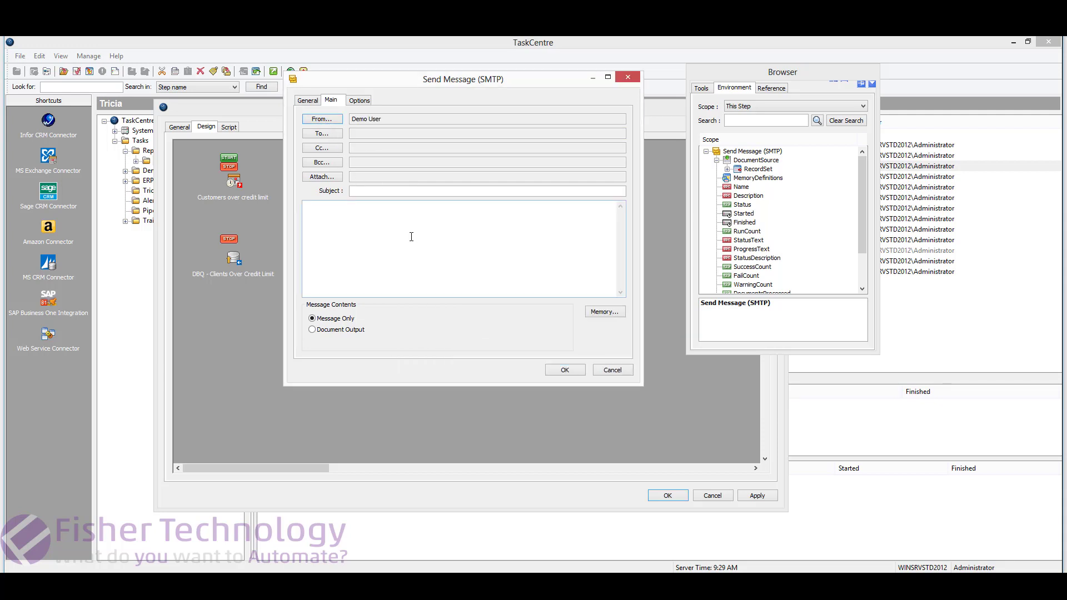
- Add Demo User as the To recipient and set the subject to "Attention: Credit Limit Issue"
{"action": "left_click", "coordinate": [321, 134]}
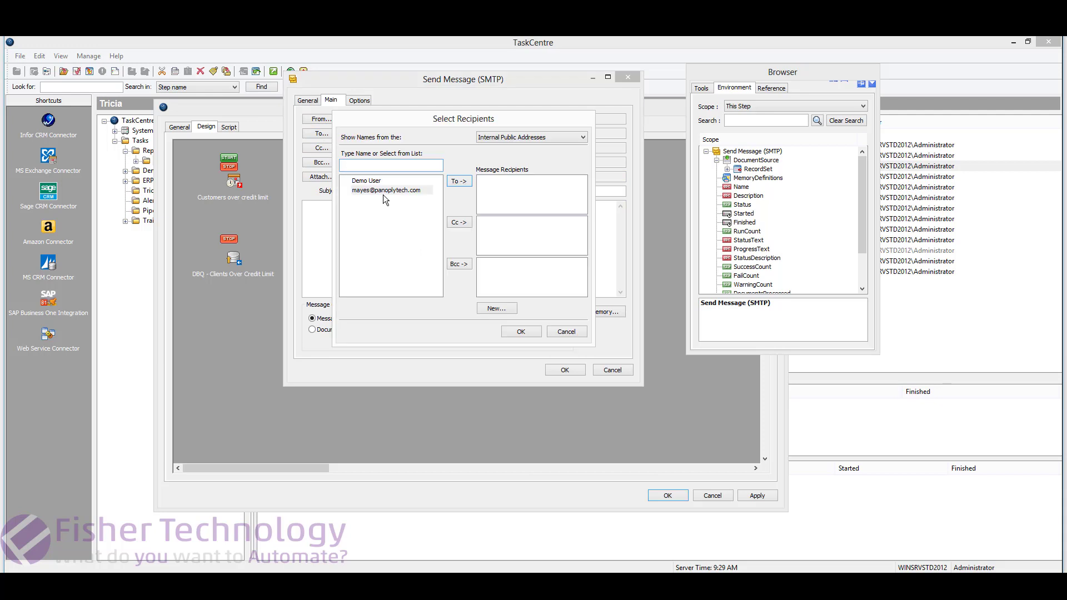
{"action": "left_click", "coordinate": [727, 169]}
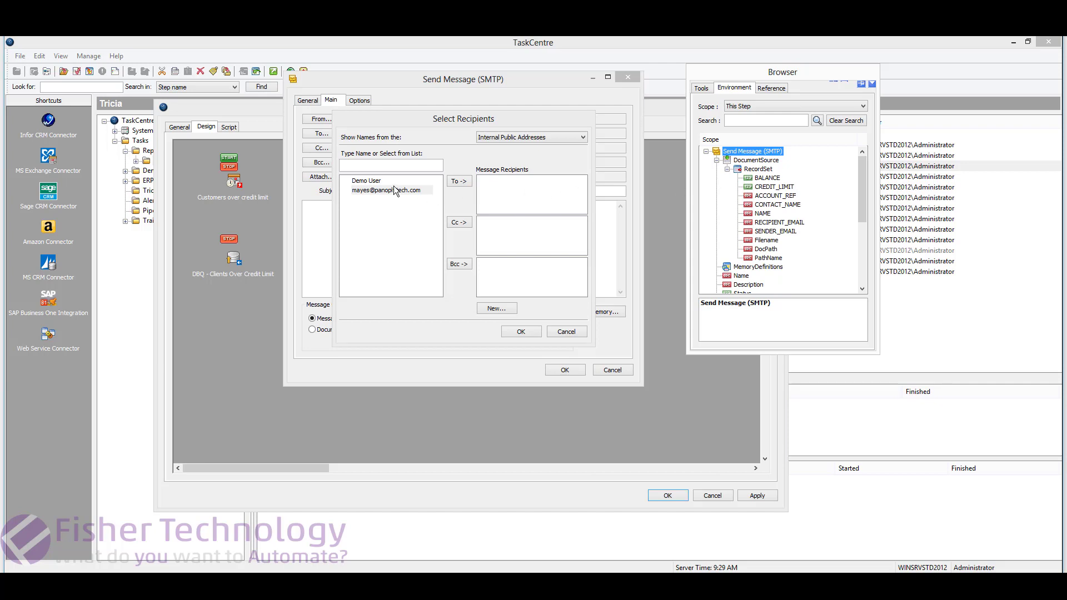
{"action": "left_click", "coordinate": [371, 181]}
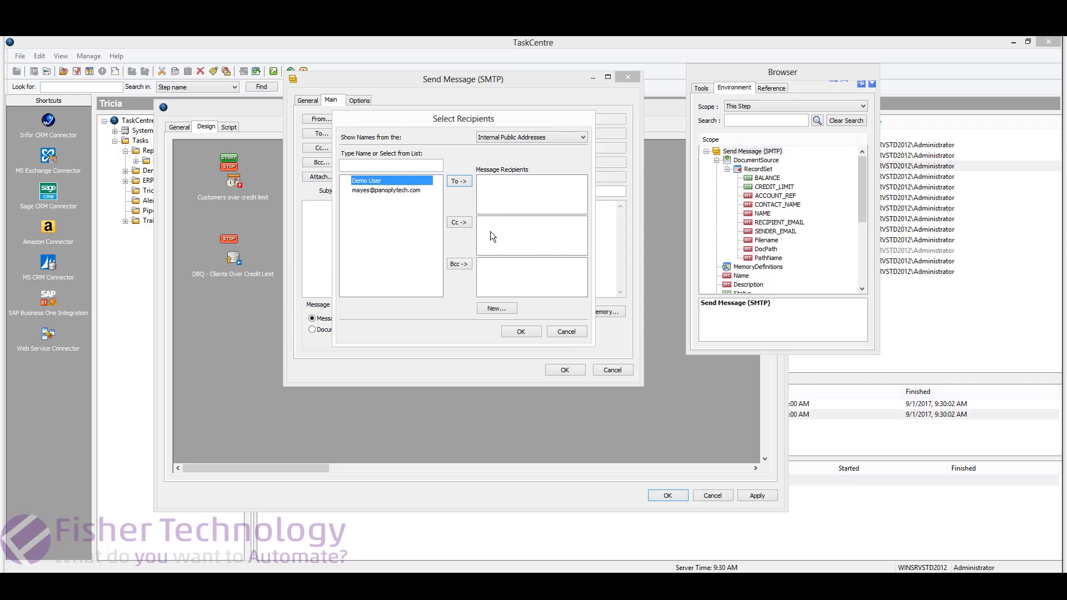
{"action": "left_click", "coordinate": [459, 181]}
{"action": "left_click", "coordinate": [520, 332]}
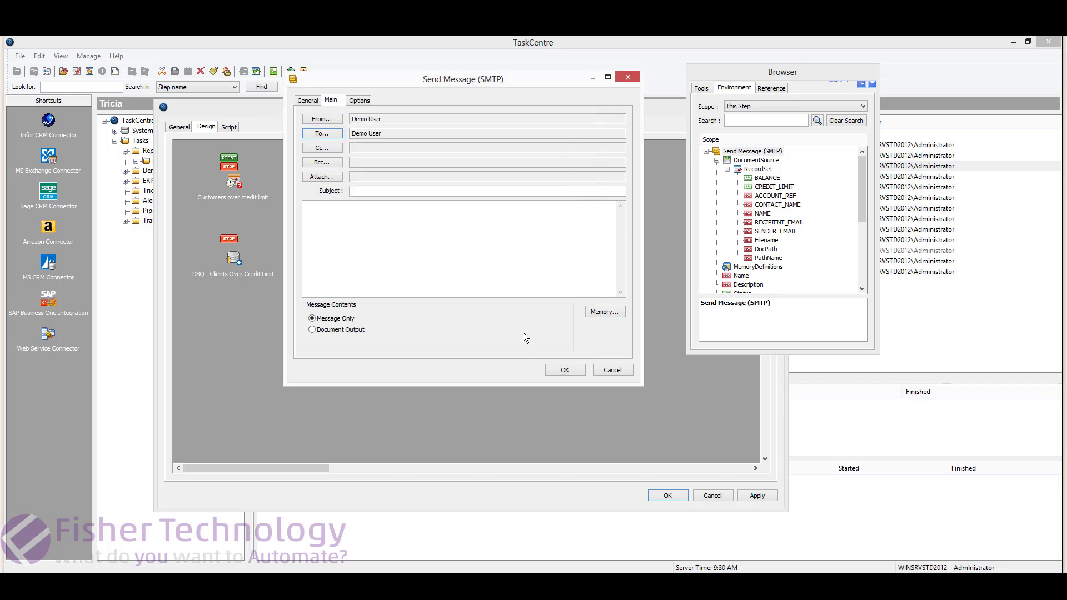
{"action": "left_click", "coordinate": [374, 191]}
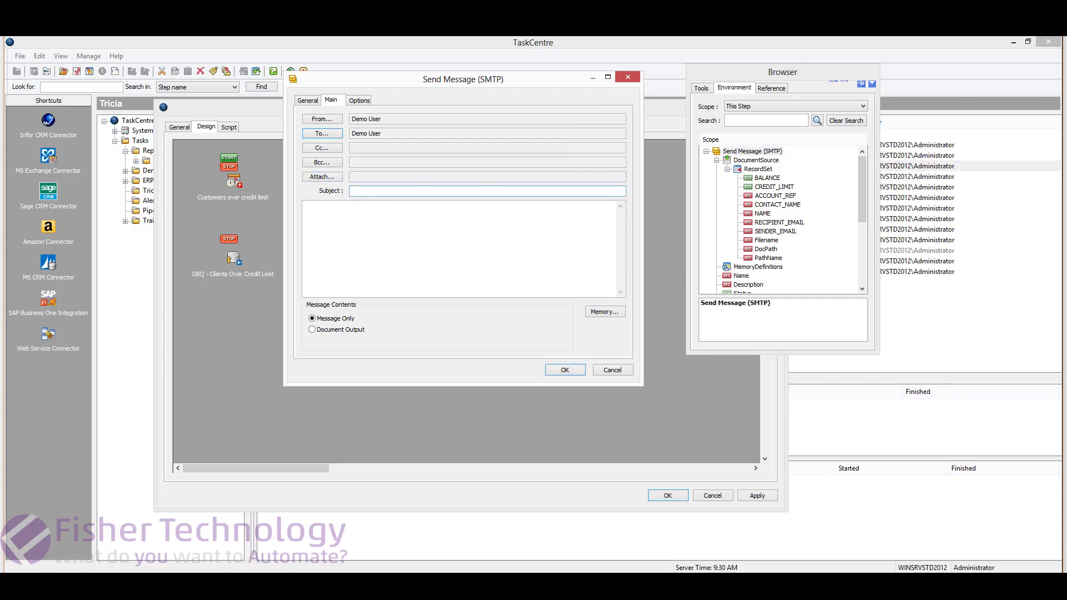
{"action": "type", "text": "Attention: Credit Limit Issue"}
- Add a dynamic attachment to the message, using the document recordset's DocPath field as the path to the file on disk
{"action": "left_click", "coordinate": [322, 177]}
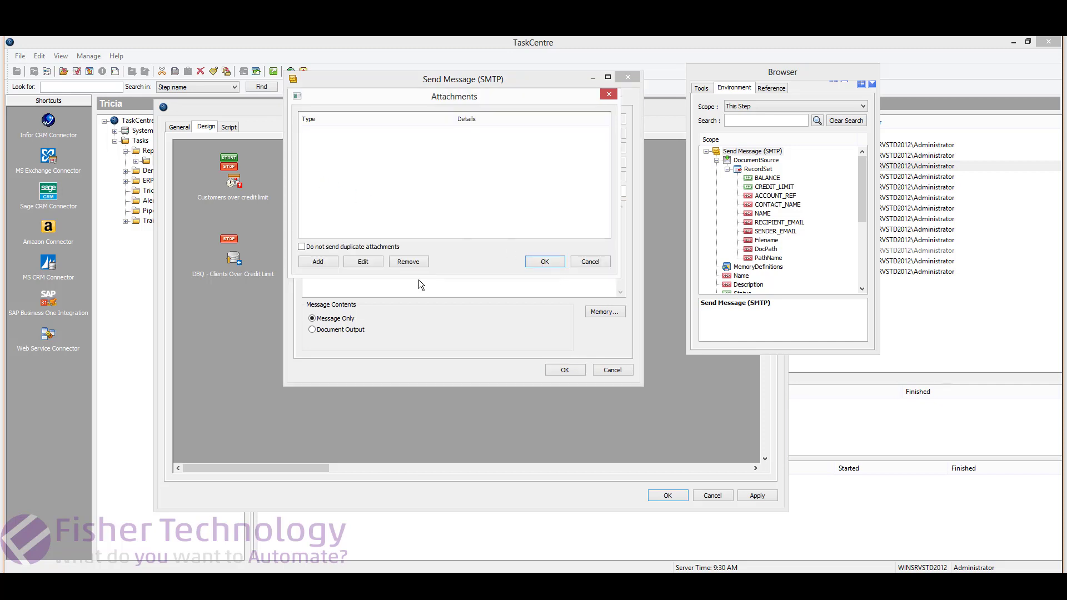
{"action": "left_click", "coordinate": [330, 262]}
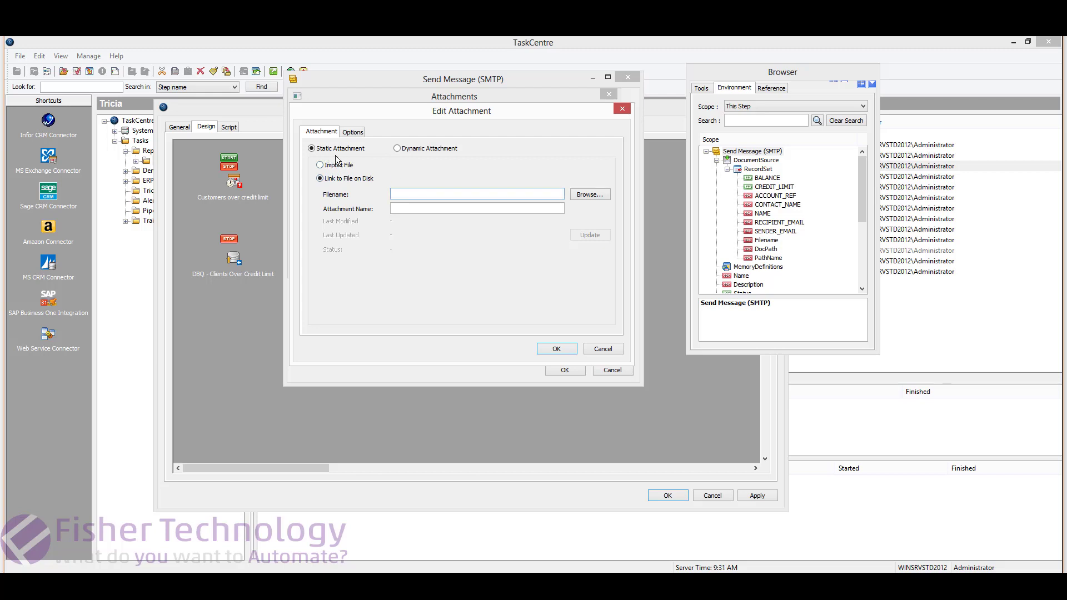
{"action": "left_click", "coordinate": [398, 149]}
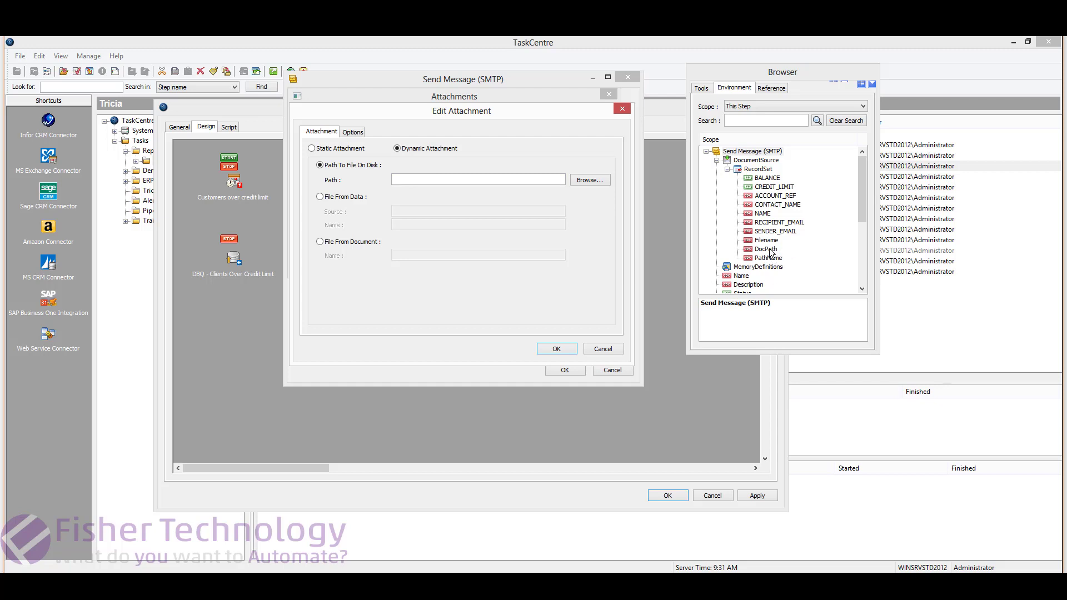
{"action": "left_click_drag", "start_coordinate": [771, 251], "coordinate": [502, 176]}
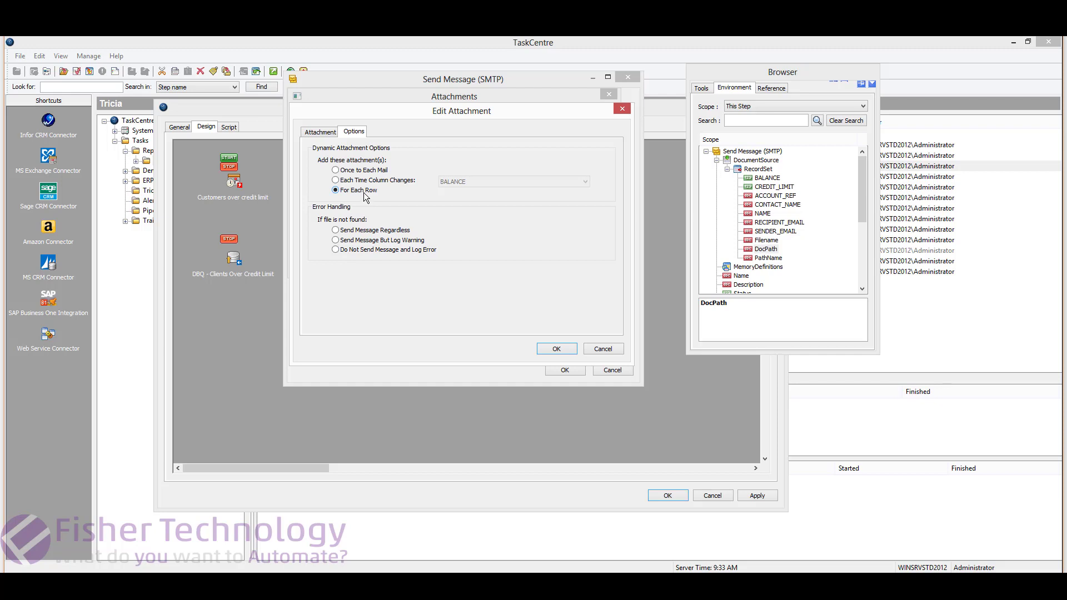
{"action": "left_click", "coordinate": [335, 180]}
{"action": "left_click", "coordinate": [526, 183]}
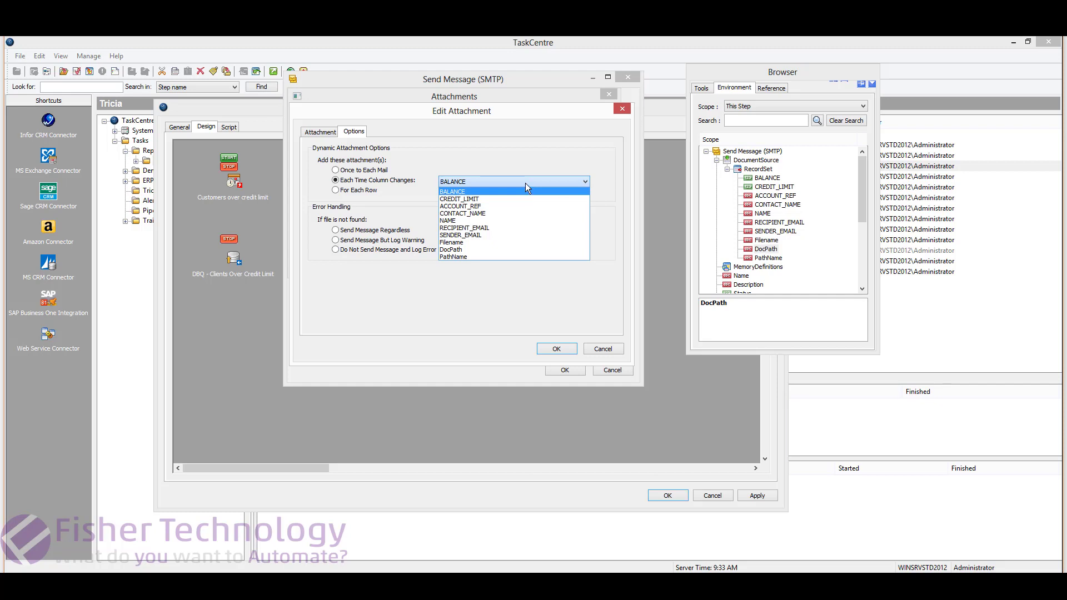
{"action": "left_click", "coordinate": [526, 182]}
{"action": "left_click", "coordinate": [336, 189]}
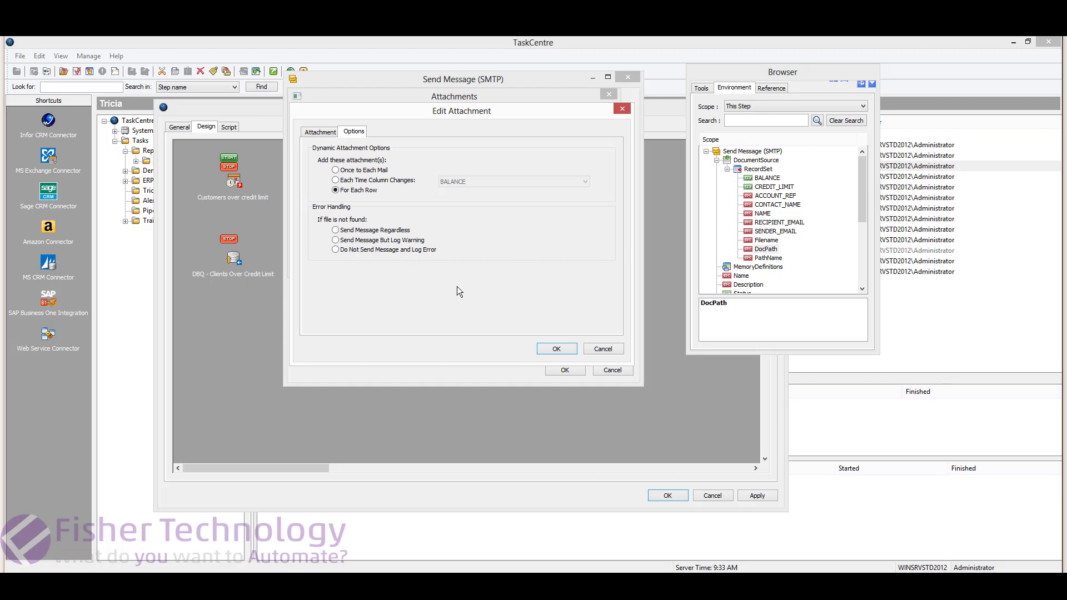
- Set the attachment's missing-file handling to Do Not Send Message and Log Error, and accept the attachment
{"action": "left_click", "coordinate": [336, 250]}
{"action": "left_click", "coordinate": [557, 349]}
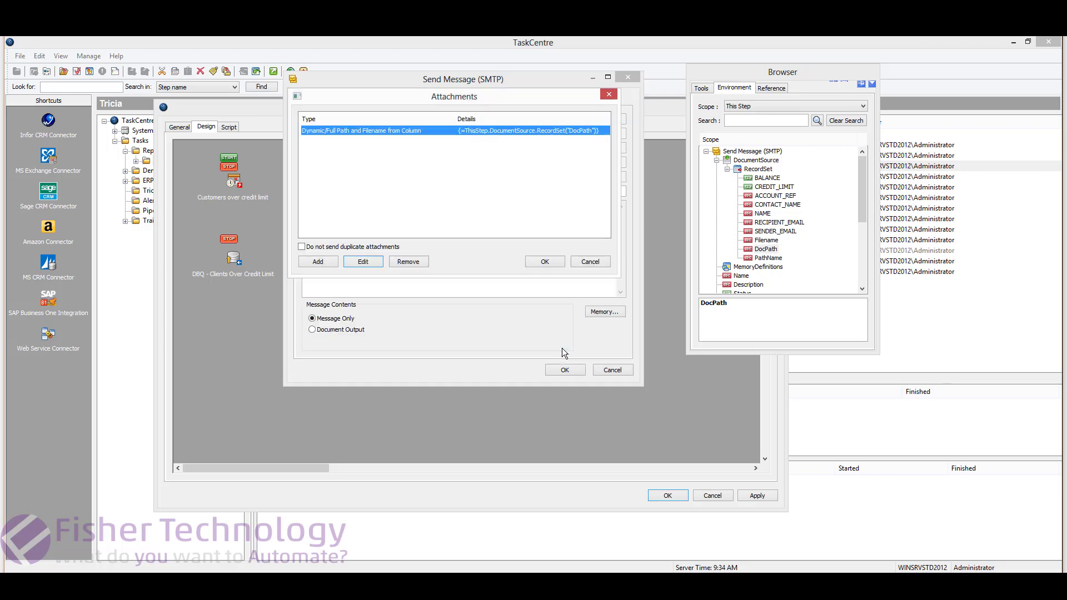
{"action": "left_click", "coordinate": [544, 263]}
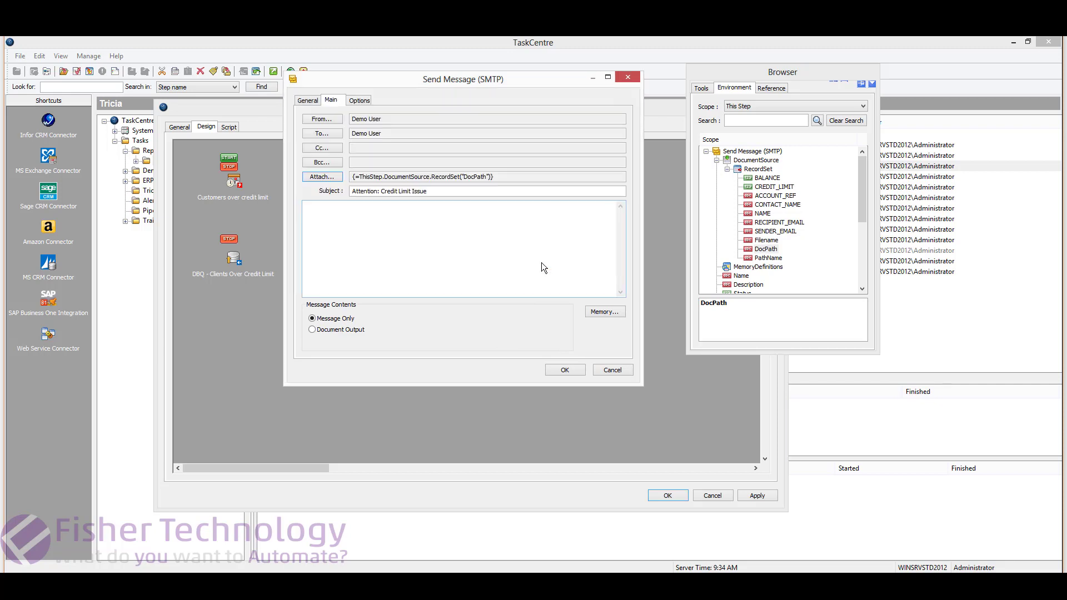
- Set the message contents to Document Output and accept the Send Message step with its default error options
{"action": "left_click", "coordinate": [313, 330]}
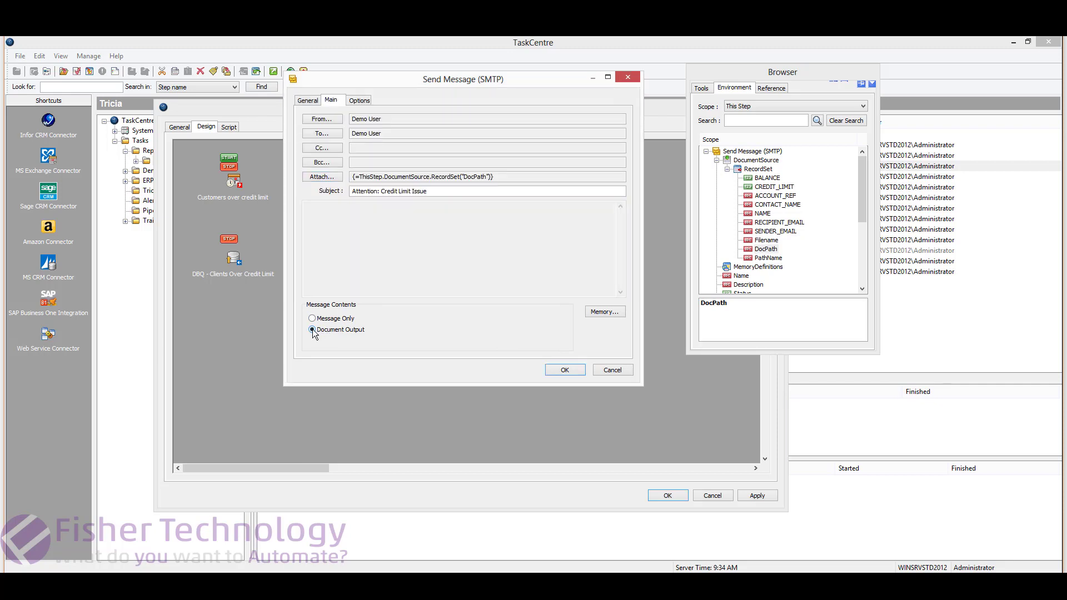
{"action": "left_click", "coordinate": [359, 101]}
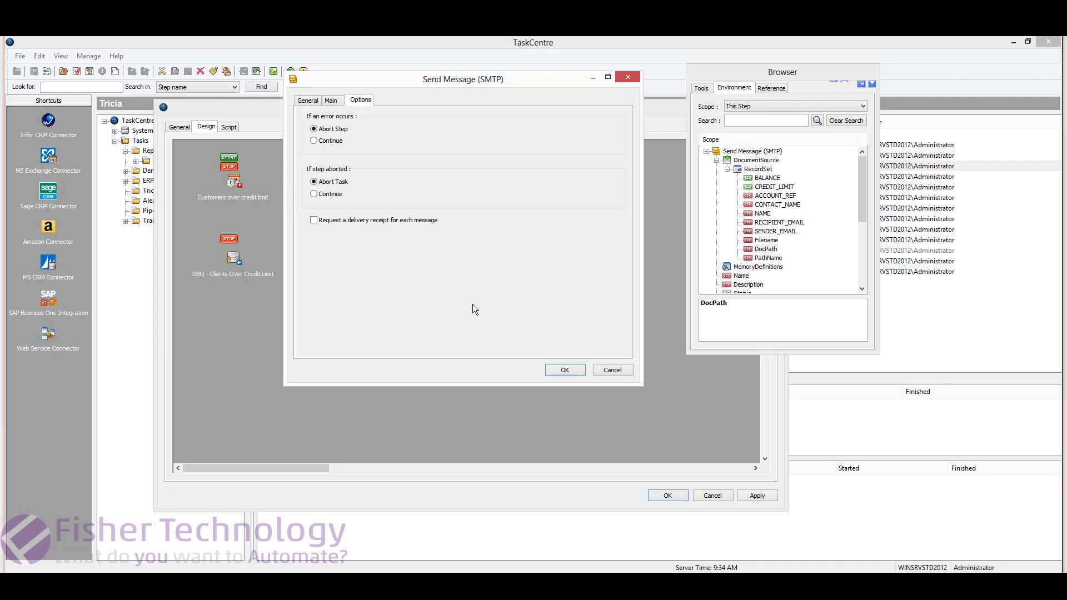
{"action": "left_click", "coordinate": [566, 371]}
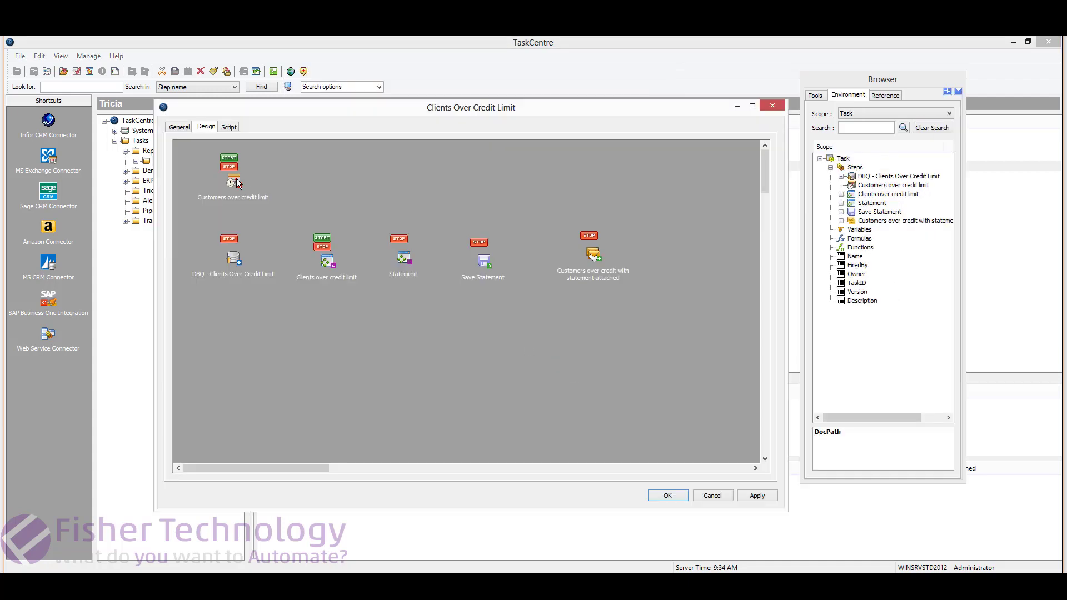
- Save the Clients Over Credit Limit task and queue it to run immediately
{"action": "mouse_move", "coordinate": [233, 181]}
{"action": "left_mouse_down"}
{"action": "mouse_move", "coordinate": [233, 259]}
{"action": "mouse_move", "coordinate": [401, 259]}
{"action": "left_mouse_up"}
{"action": "left_click_drag", "start_coordinate": [468, 269], "coordinate": [593, 256]}
{"action": "left_click", "coordinate": [668, 495]}
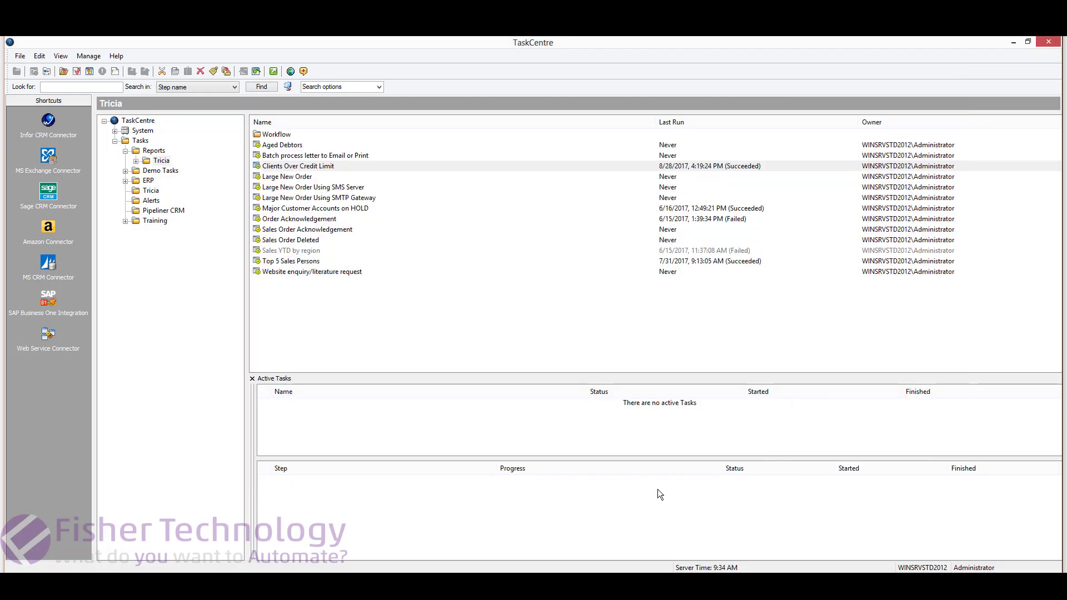
{"action": "right_click", "coordinate": [309, 170]}
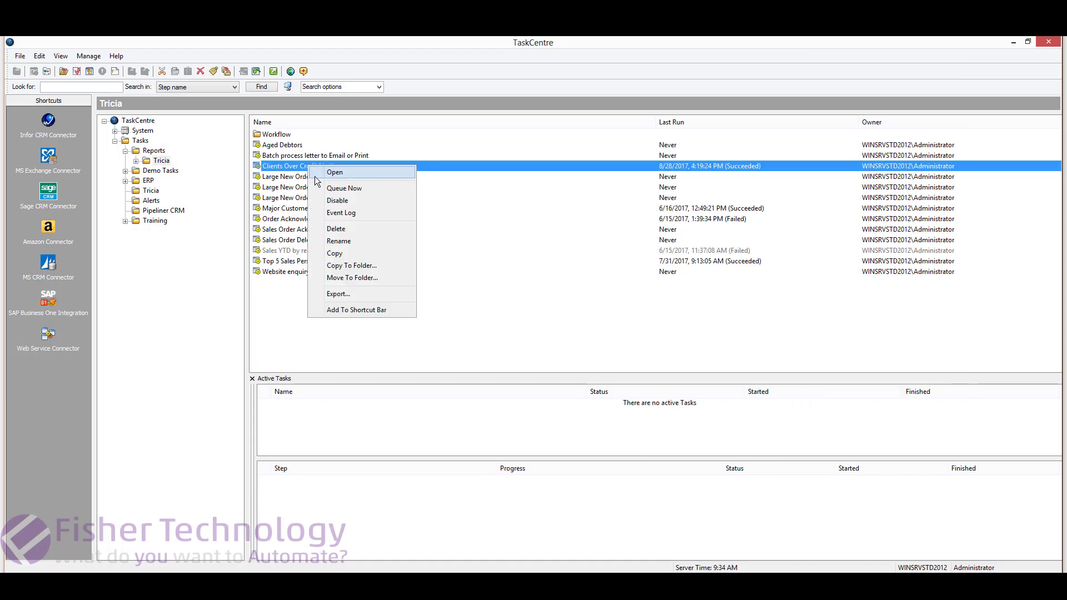
{"action": "left_click", "coordinate": [325, 187]}
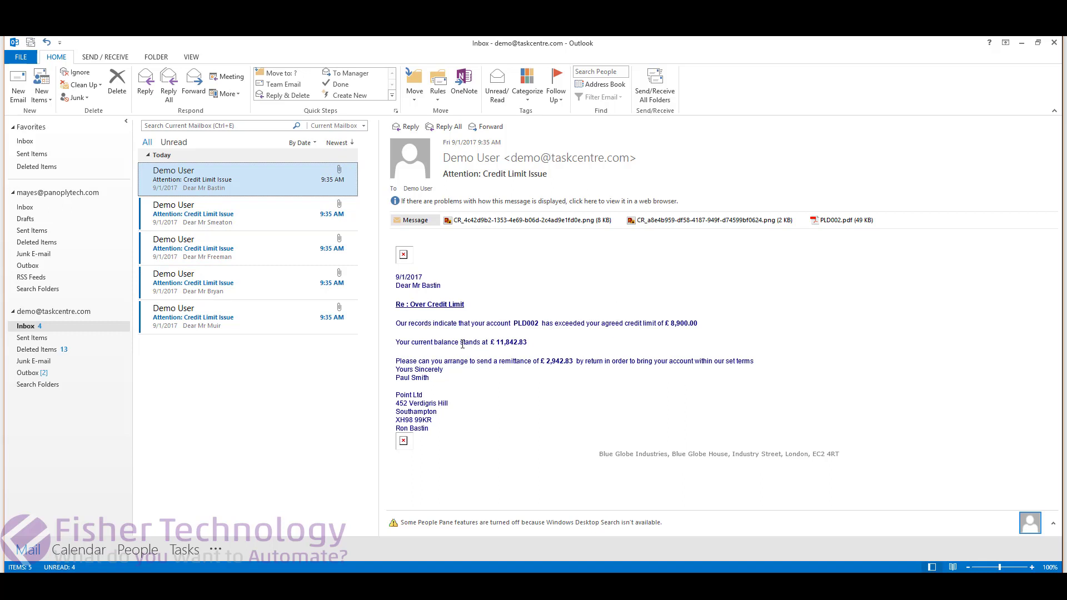
- In Outlook, examine the newest "Attention: Credit Limit Issue" email's greeting and credit-limit text, plus its PDF statement and first PNG attachment
{"action": "triple_click", "coordinate": [403, 286]}
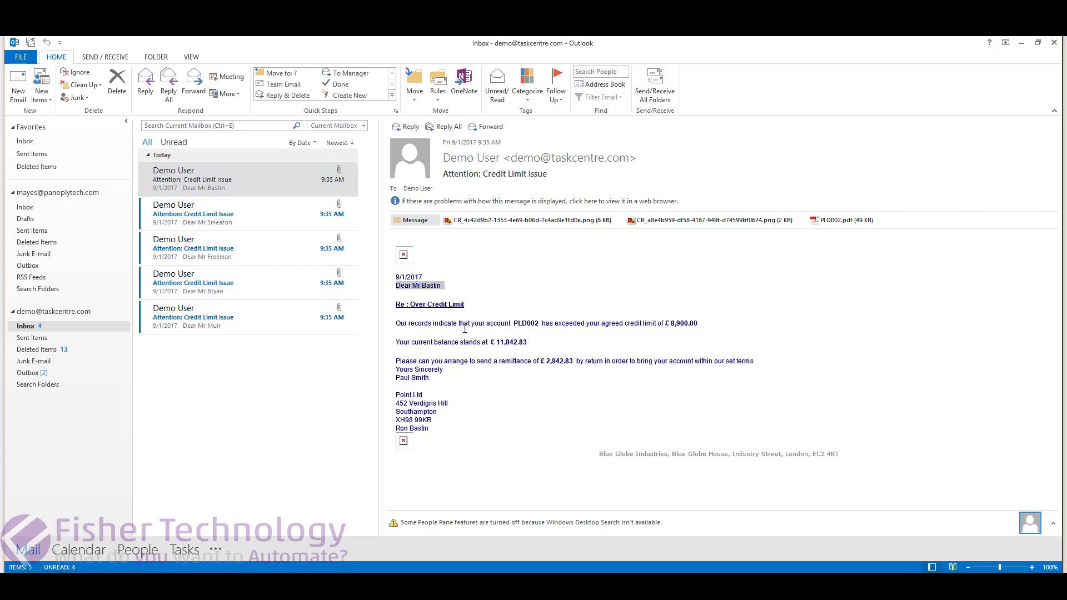
{"action": "left_click_drag", "start_coordinate": [407, 322], "coordinate": [701, 323]}
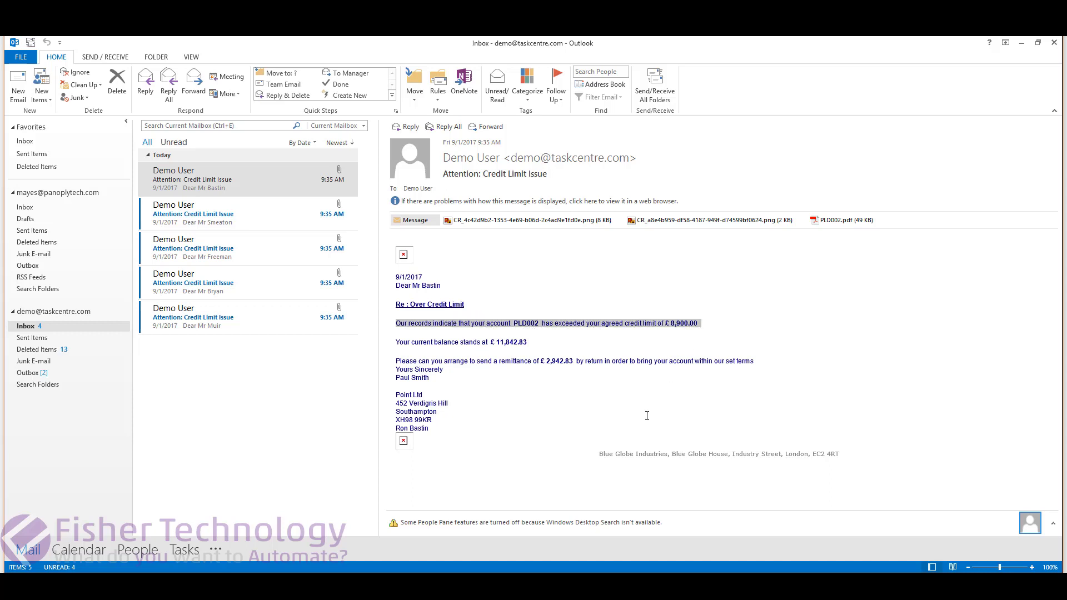
{"action": "left_click", "coordinate": [846, 222]}
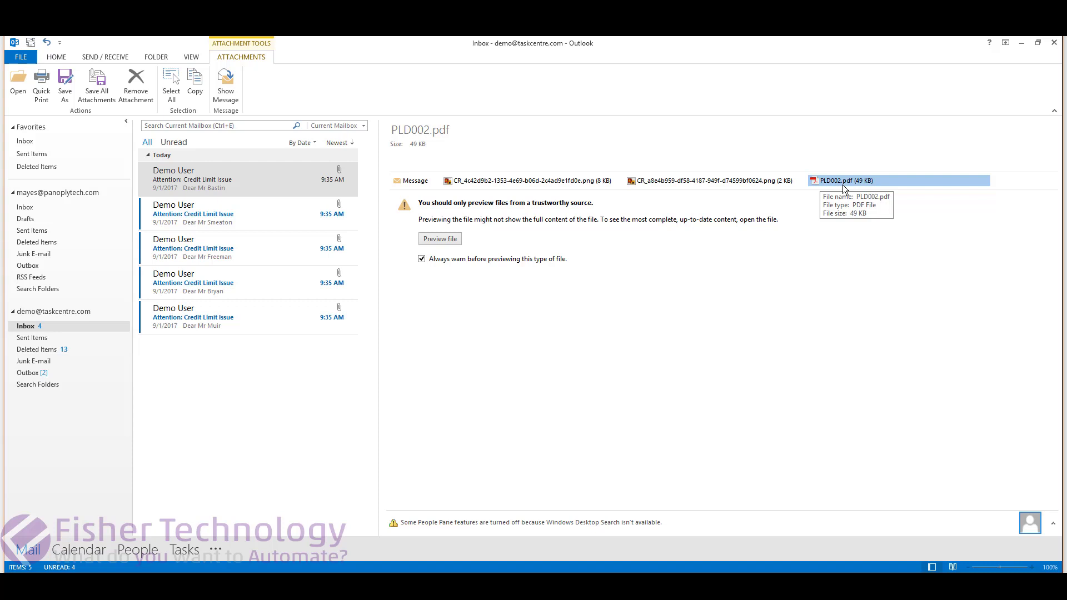
{"action": "left_click", "coordinate": [525, 181]}
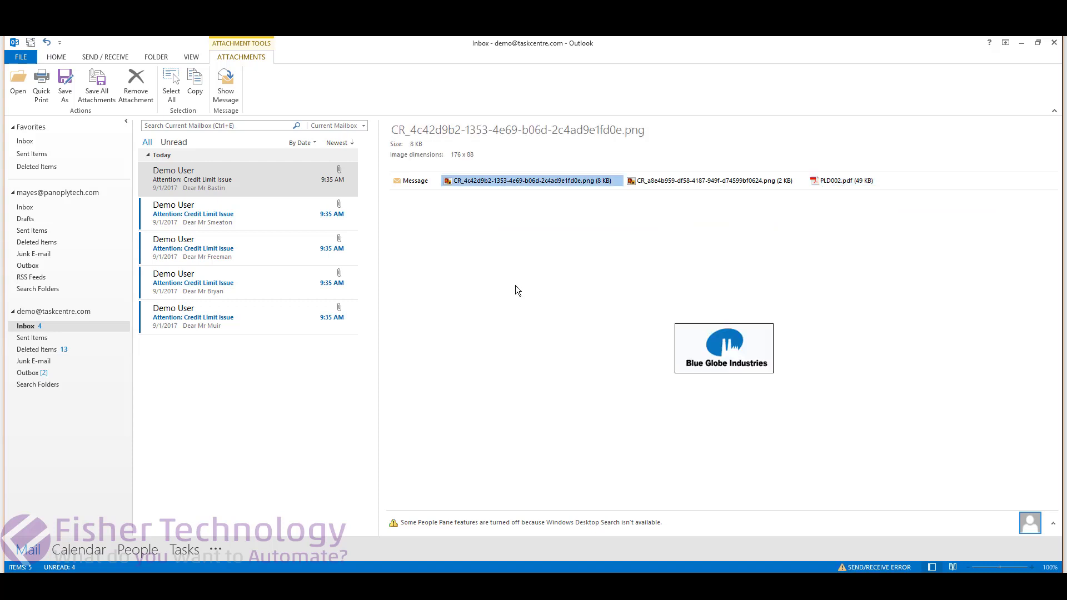